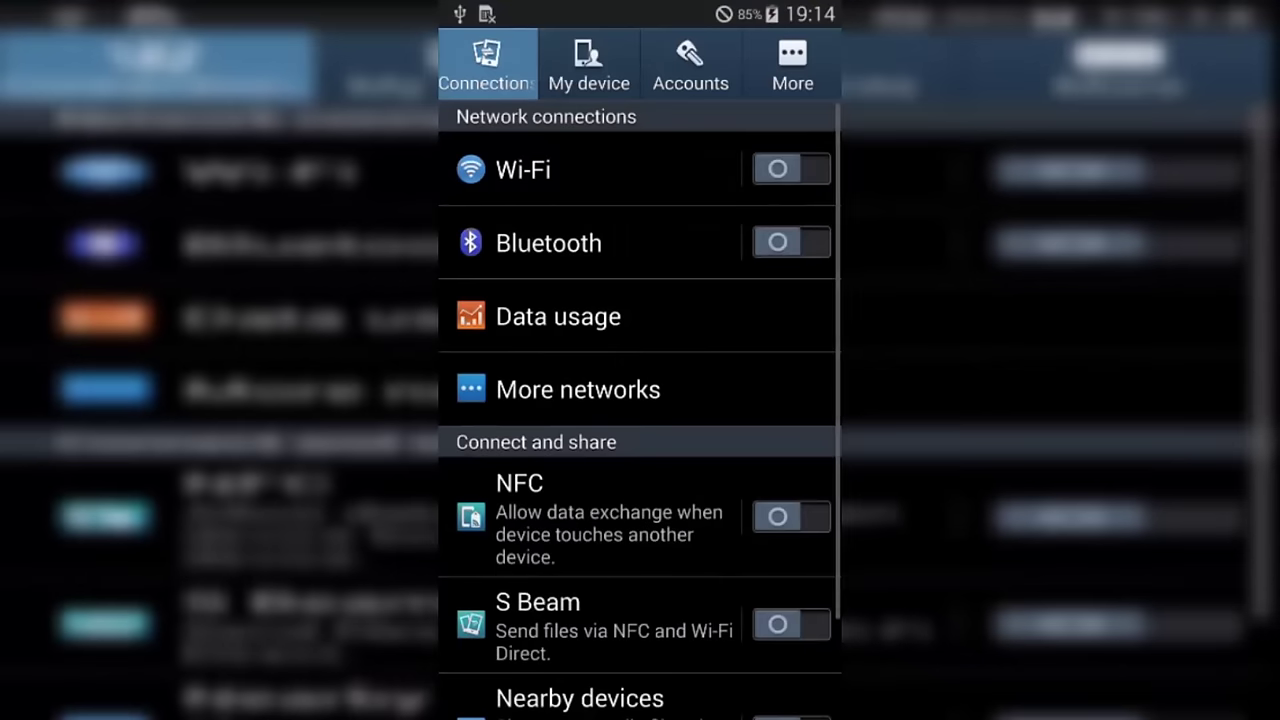
Check the phone's About device page, confirming model SGH-T999V on Android 4.4.2.
left_click(792, 63)
scroll(640, 400, "down", 2)
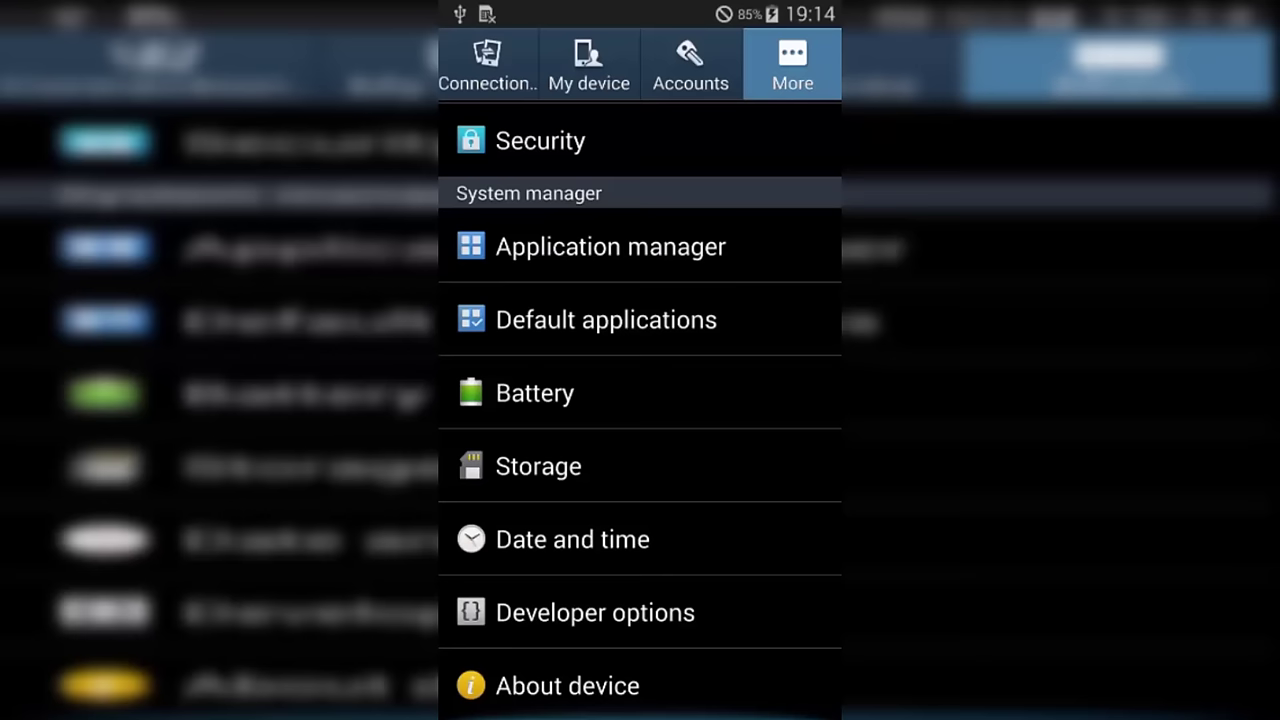
left_click(567, 685)
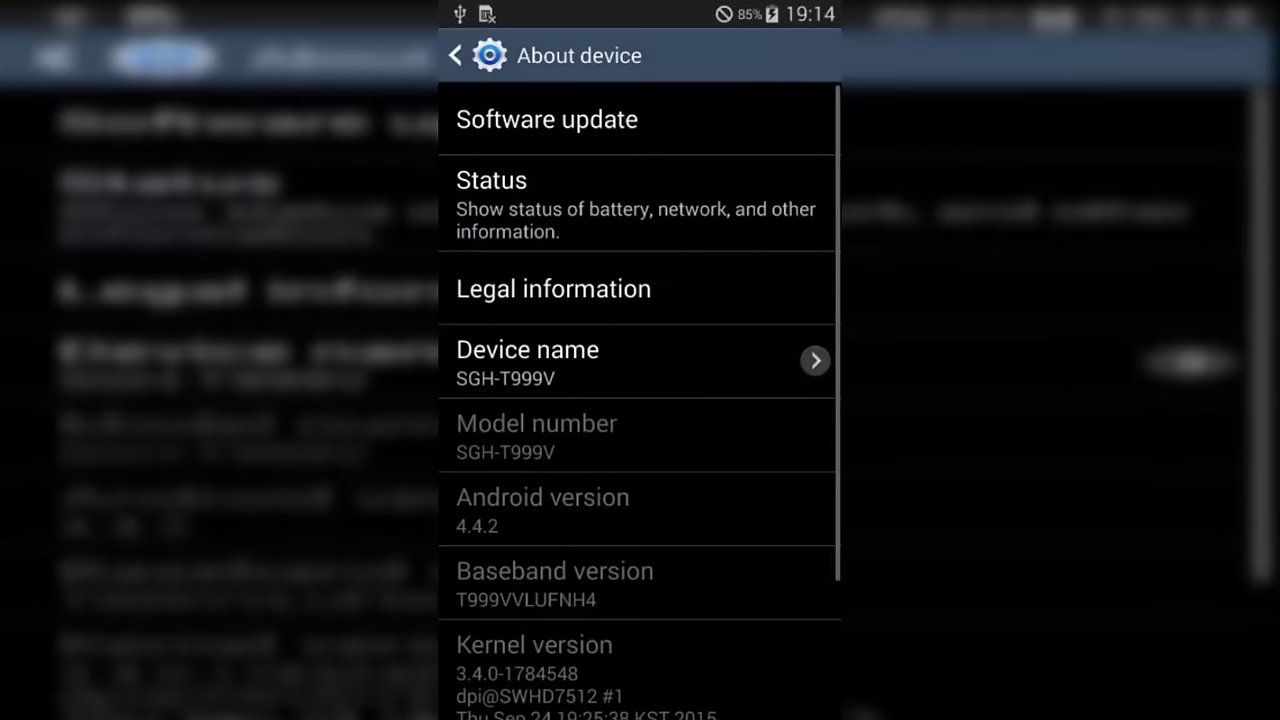
left_click(640, 434)
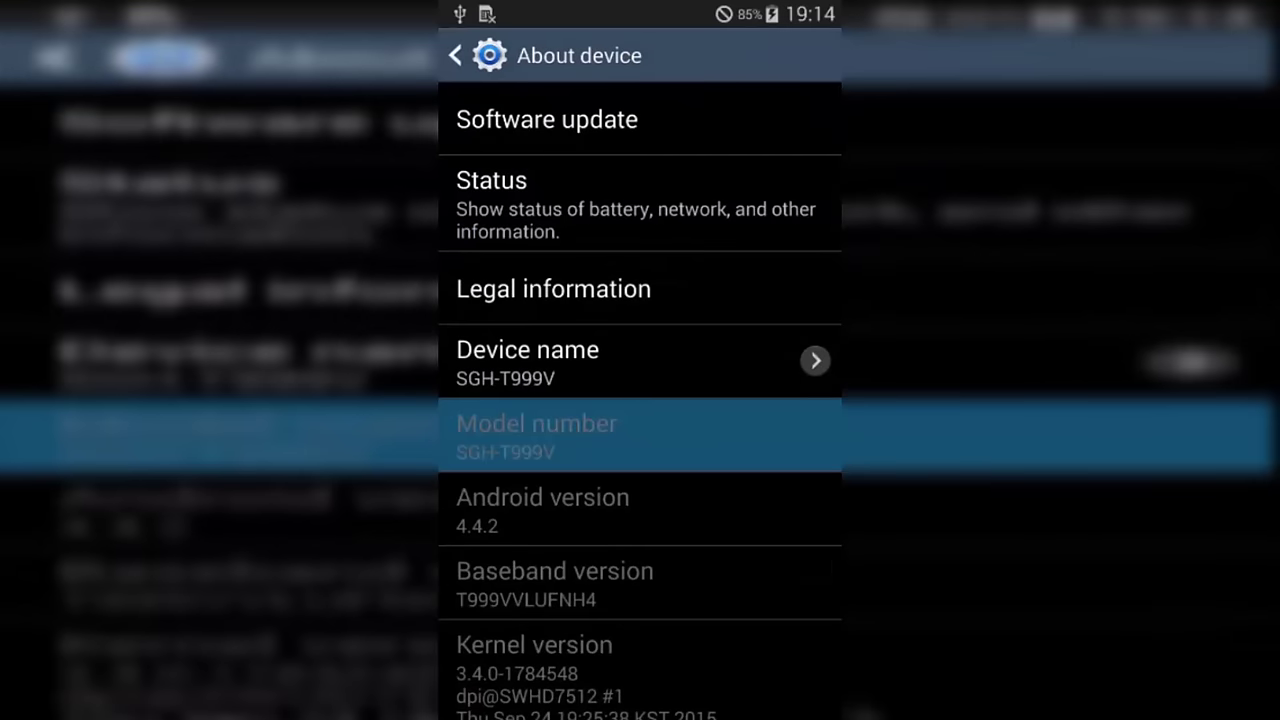
scroll(640, 400, "down", 1)
scroll(640, 400, "up", 1)
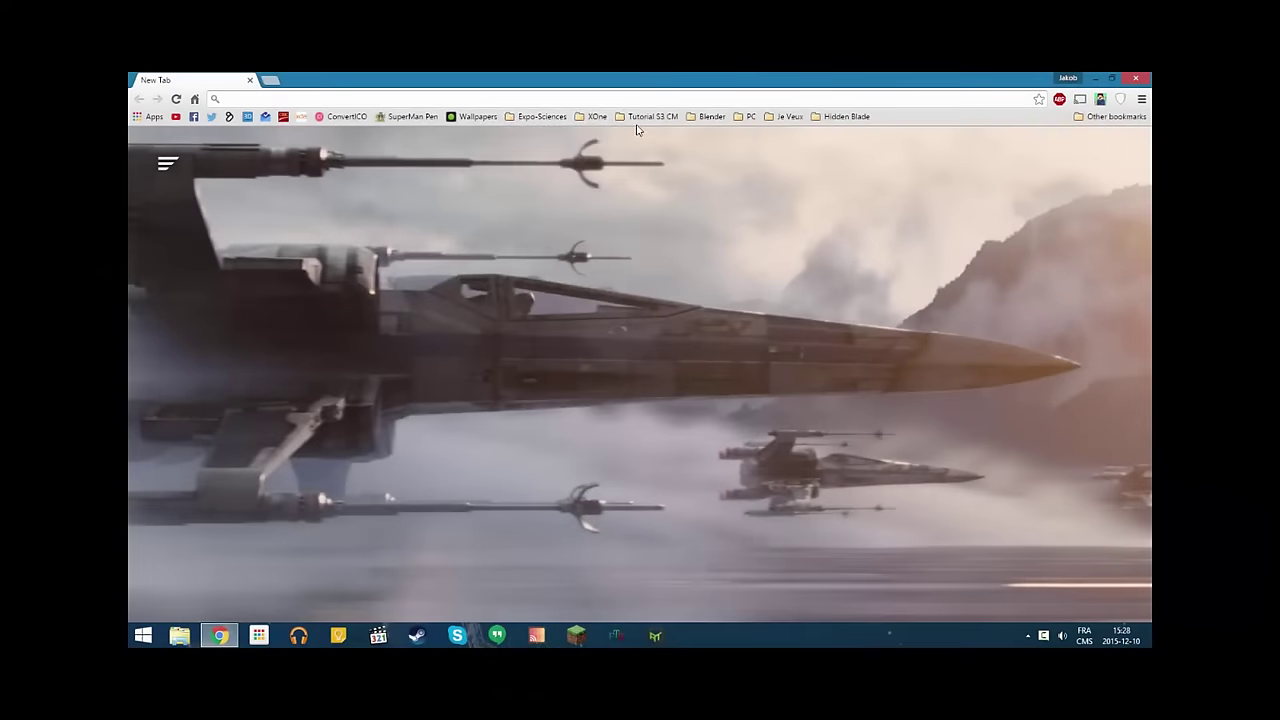
Open the SGS3FAQ wiki bookmark and highlight SGH-T999V in the Wind row of the support table.
left_click(646, 117)
left_click(645, 133)
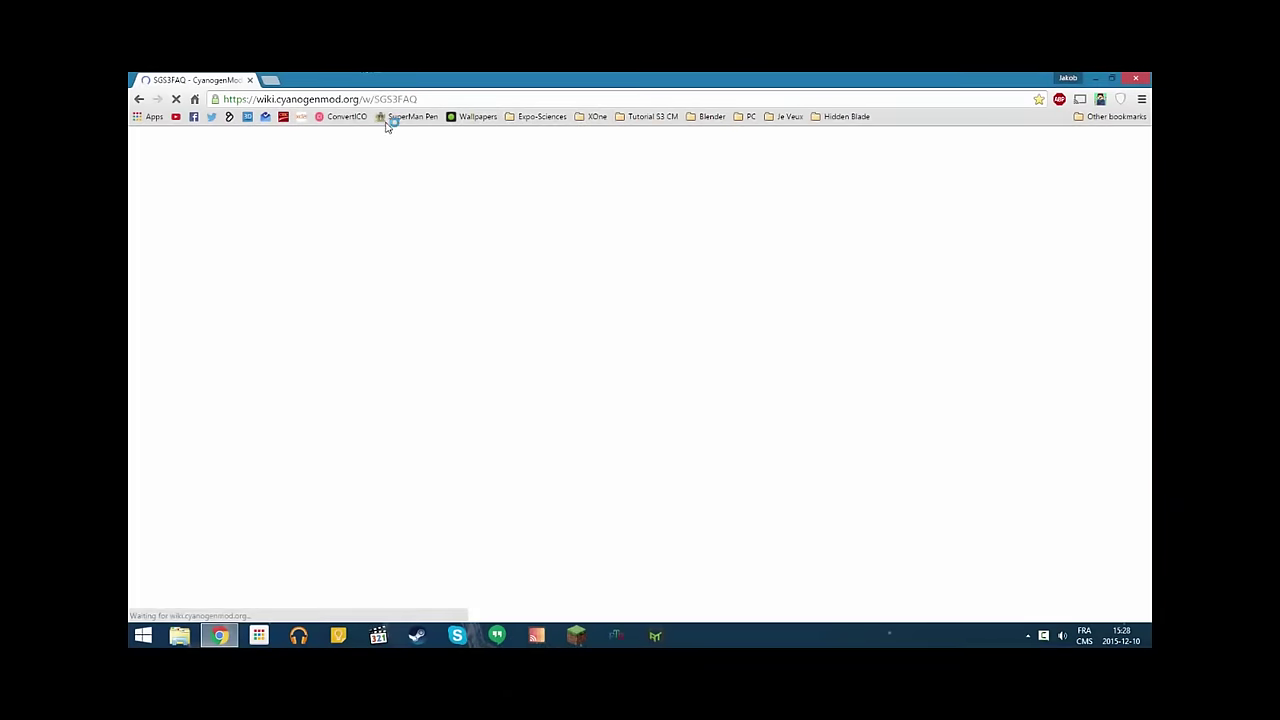
scroll(465, 273, "down", 3)
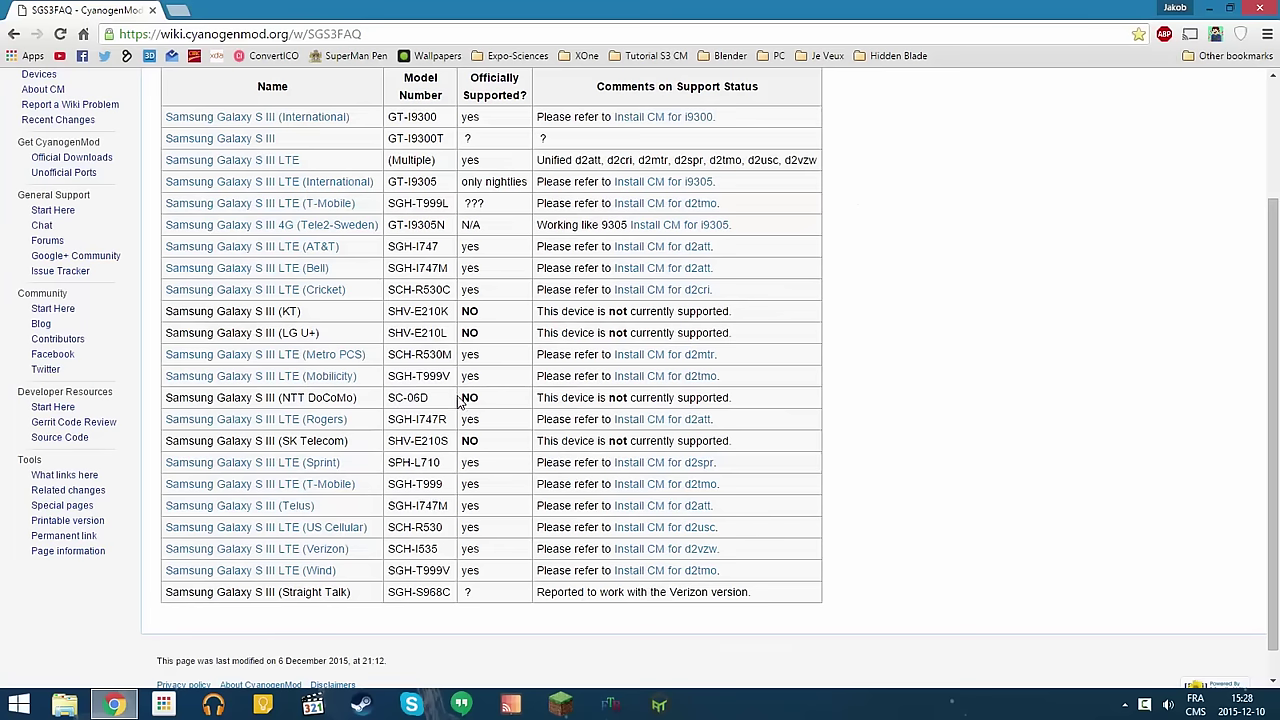
left_click_drag(396, 570, 415, 571)
left_click(741, 576)
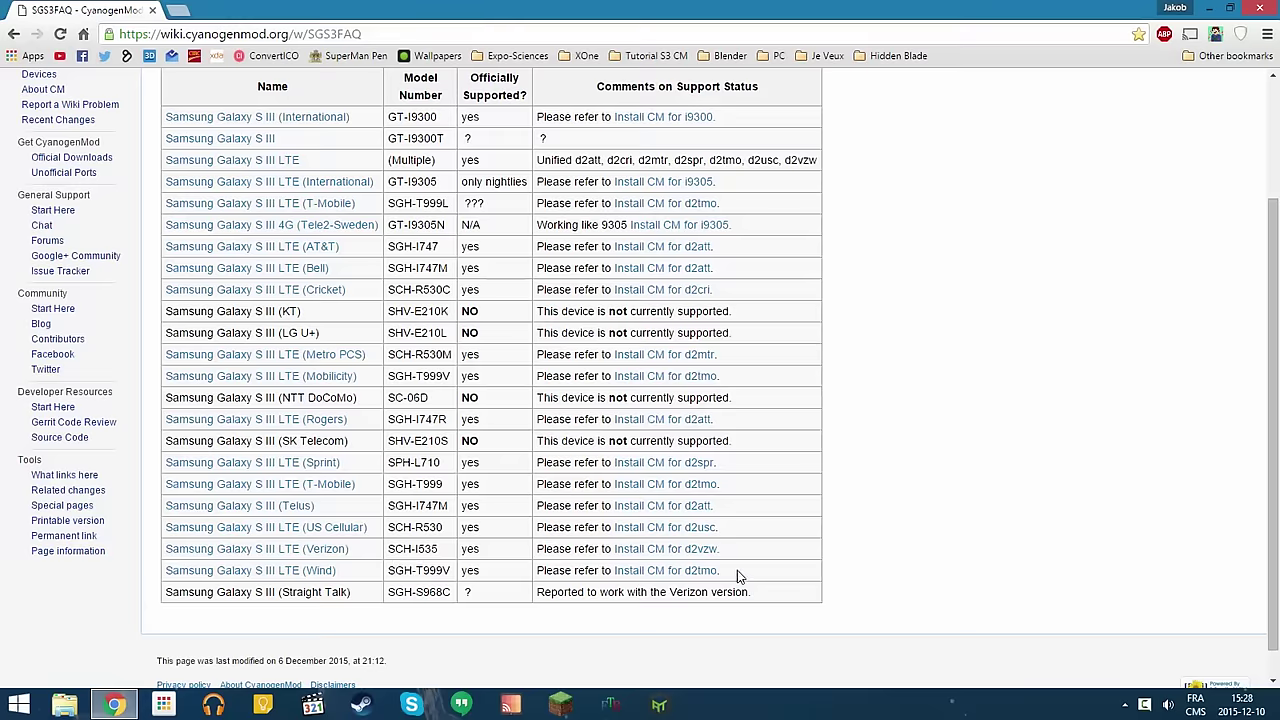
left_click(677, 60)
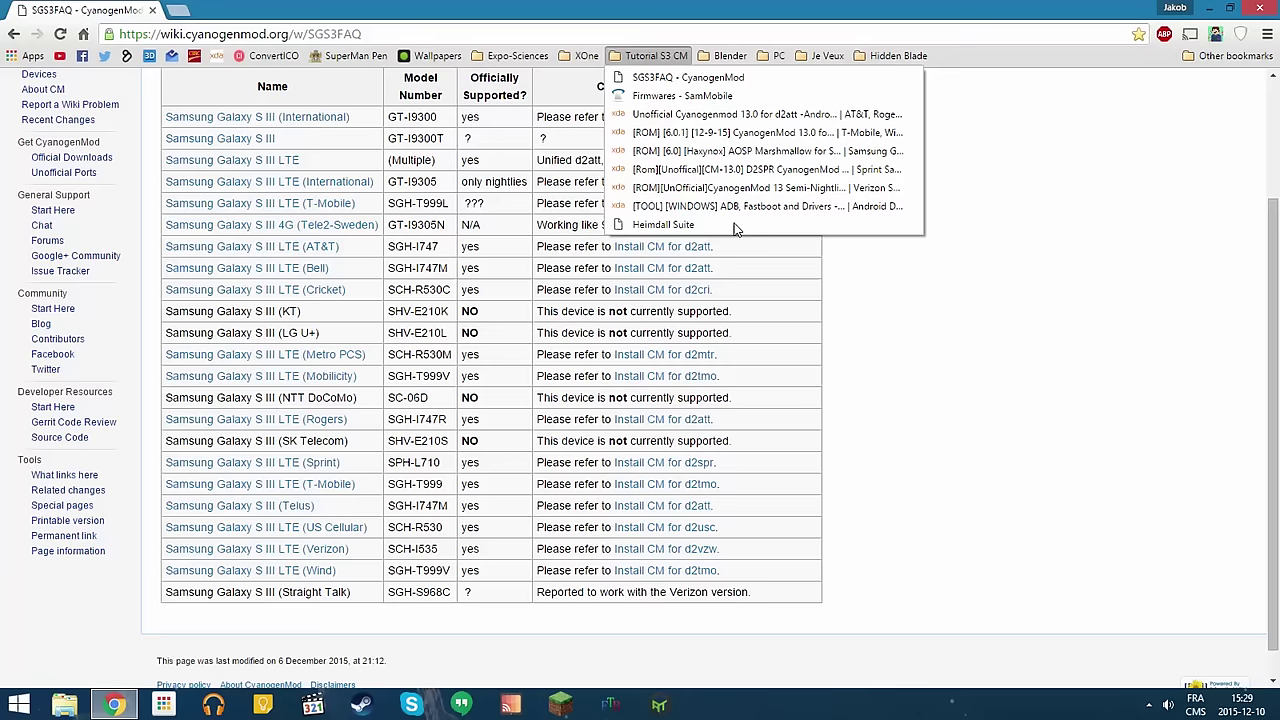
From the T-Mobile CM 13.0 XDA thread, start the primary-mirror download of cm-13.0-20151209-UNOFFICIAL-d2tmo.zip.
left_click(716, 133)
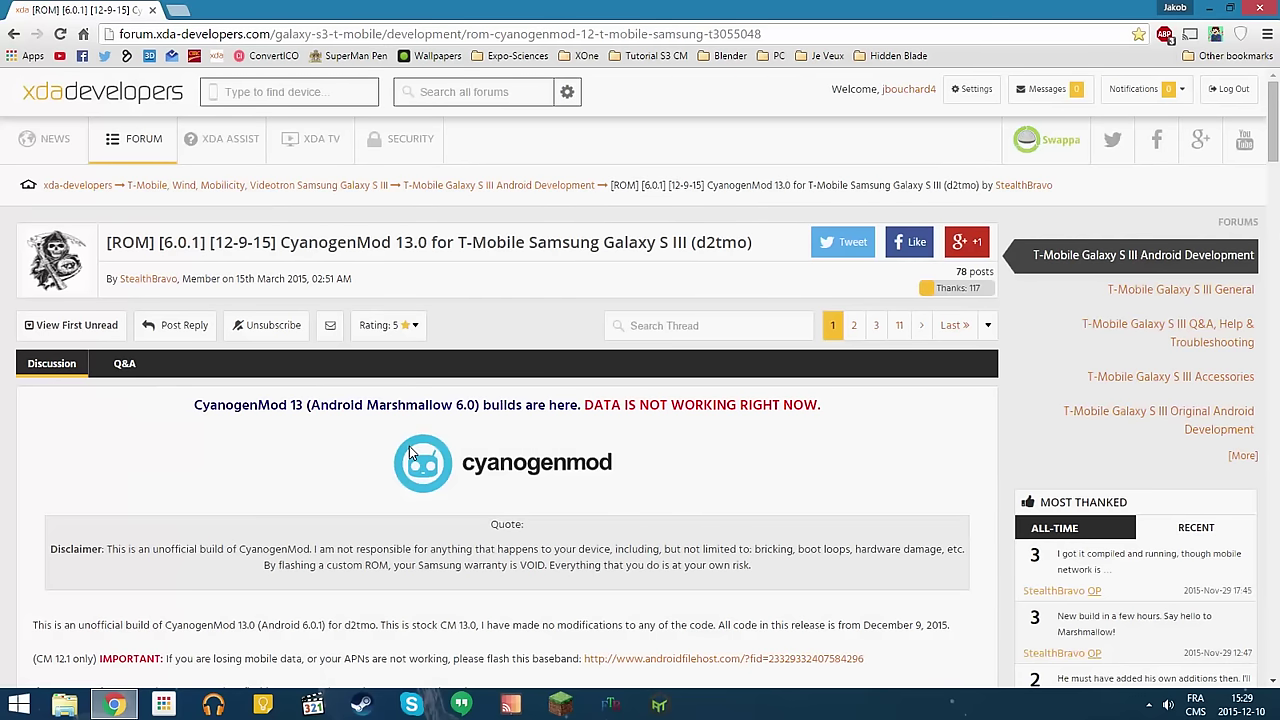
scroll(410, 450, "down", 4)
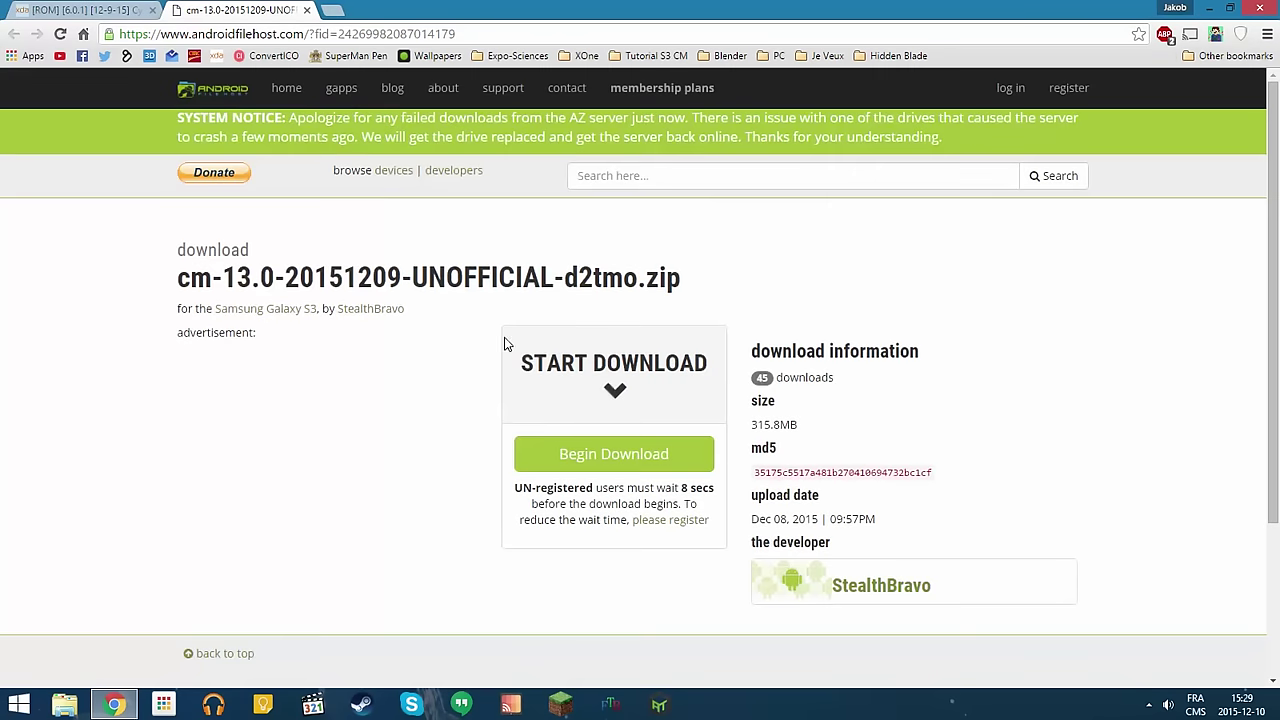
left_click(551, 466)
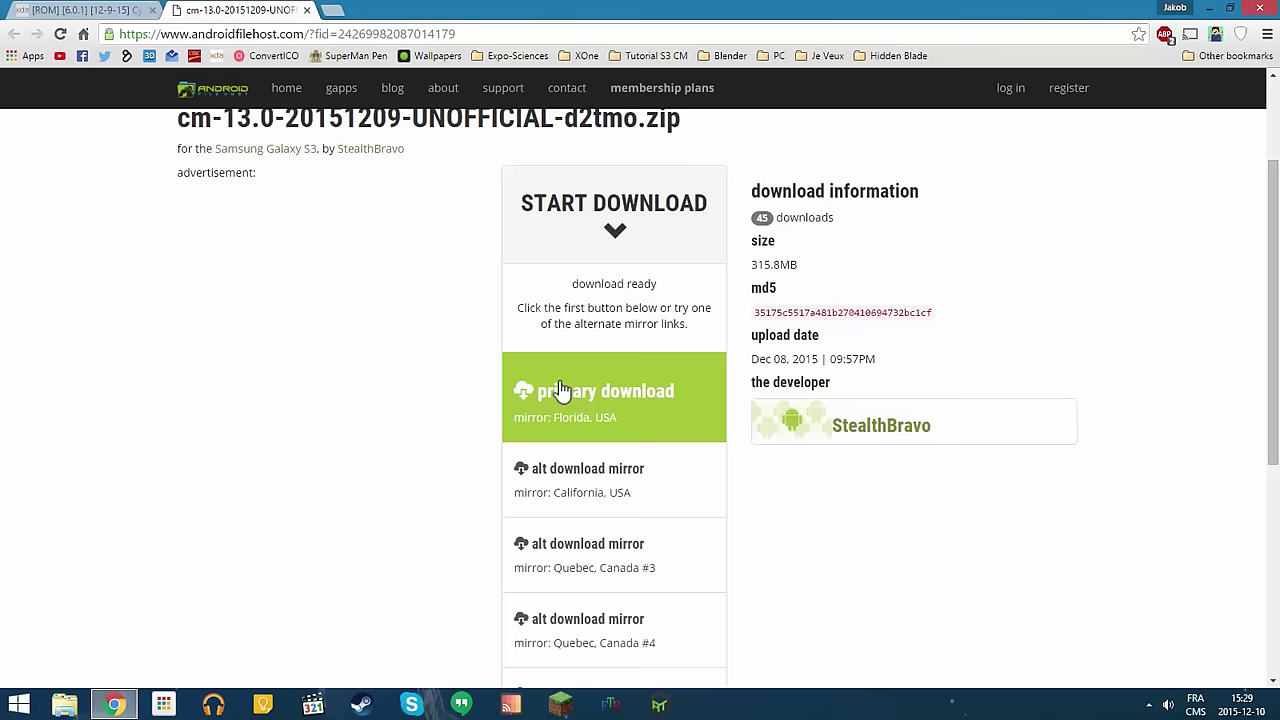
left_click(575, 418)
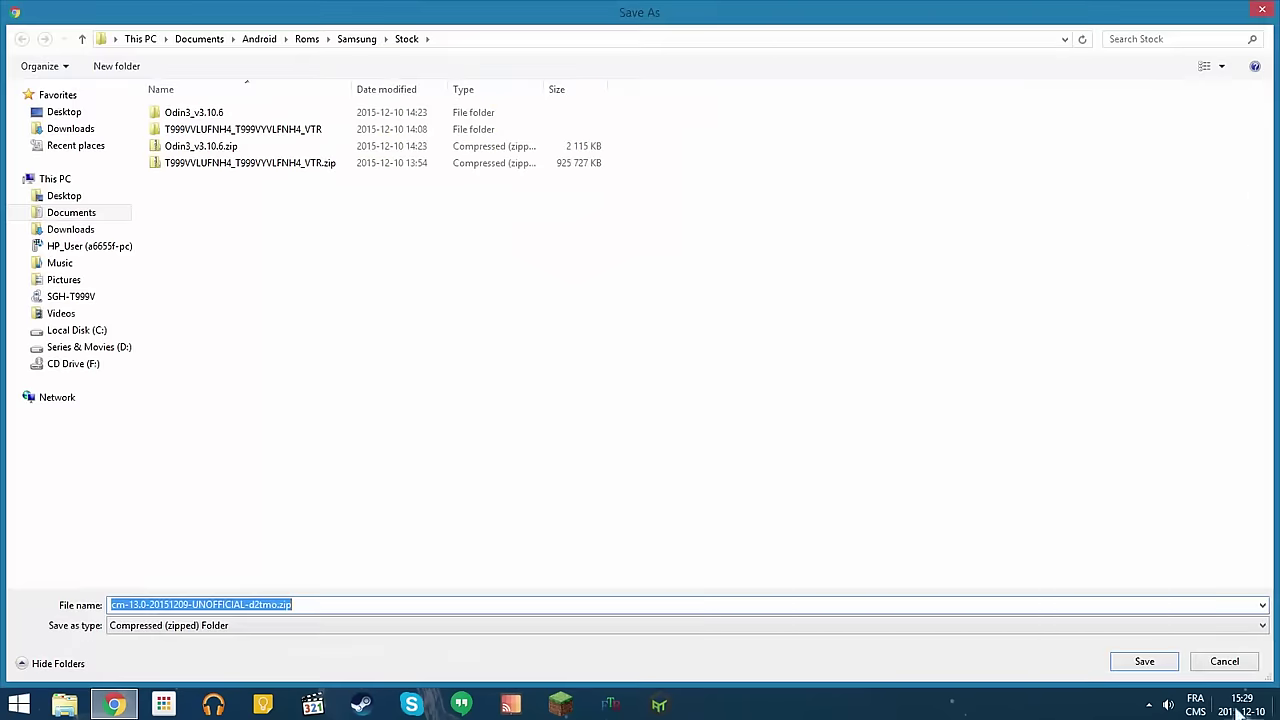
Cancel the save prompt, then close the AndroidFileHost tab and Chrome.
left_click(1243, 665)
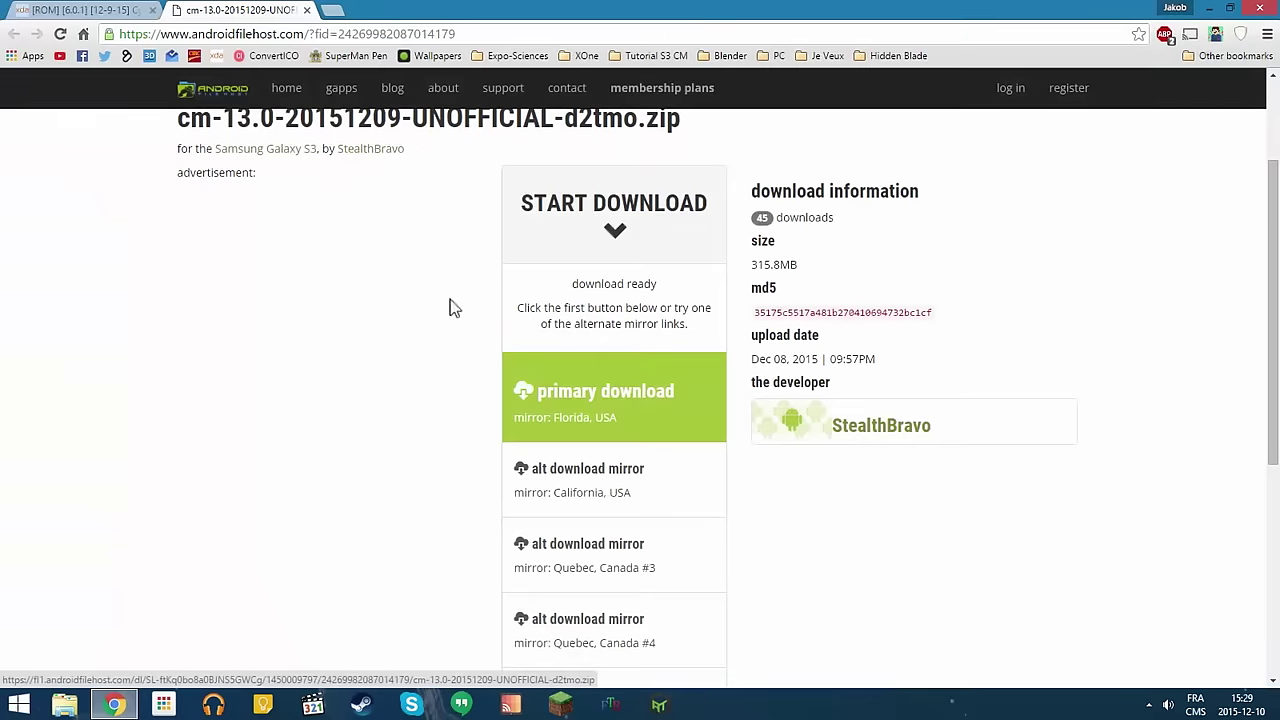
left_click(307, 10)
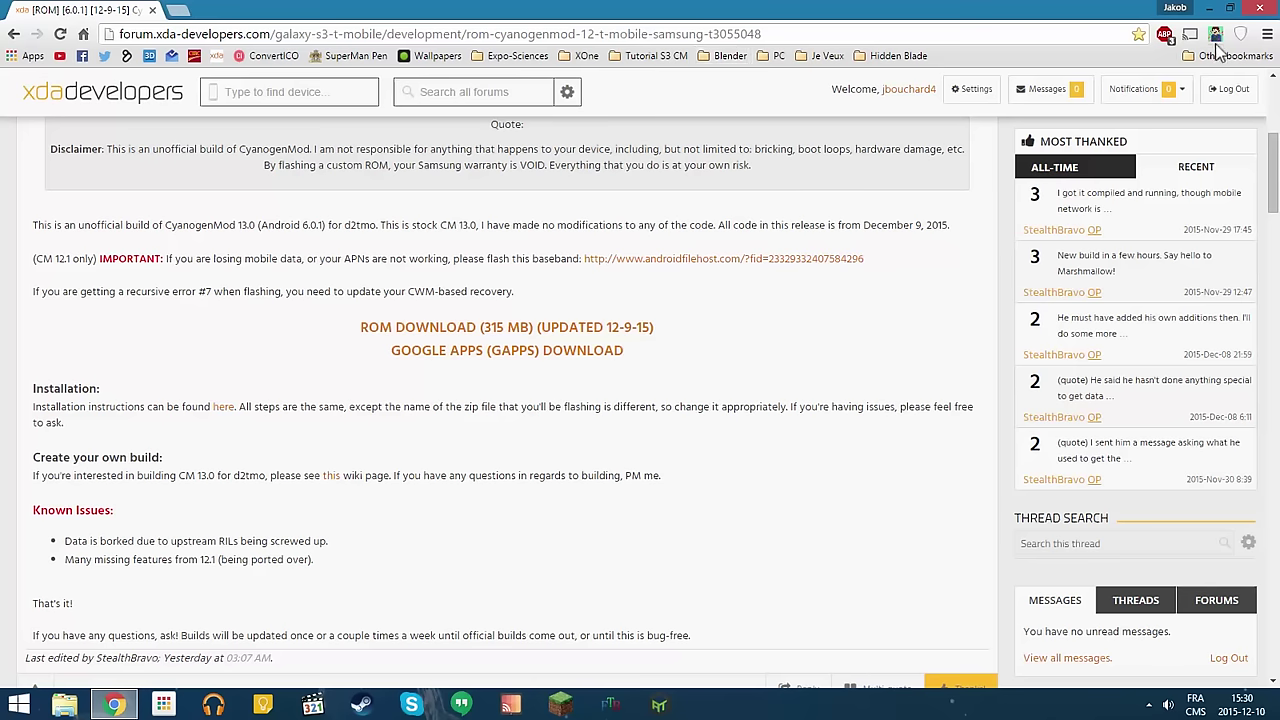
left_click(1258, 12)
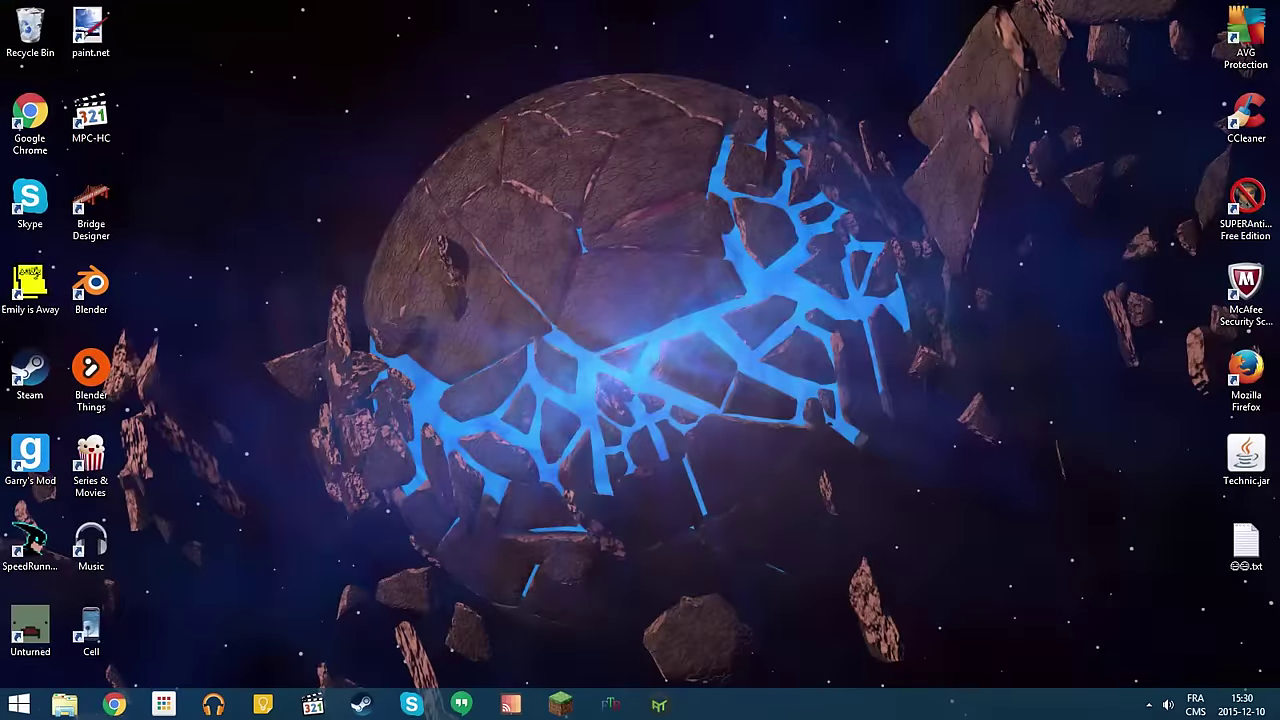
Reopen Chrome and request the Windows Heimdall Suite download from the Glass Echidna page.
left_click(114, 705)
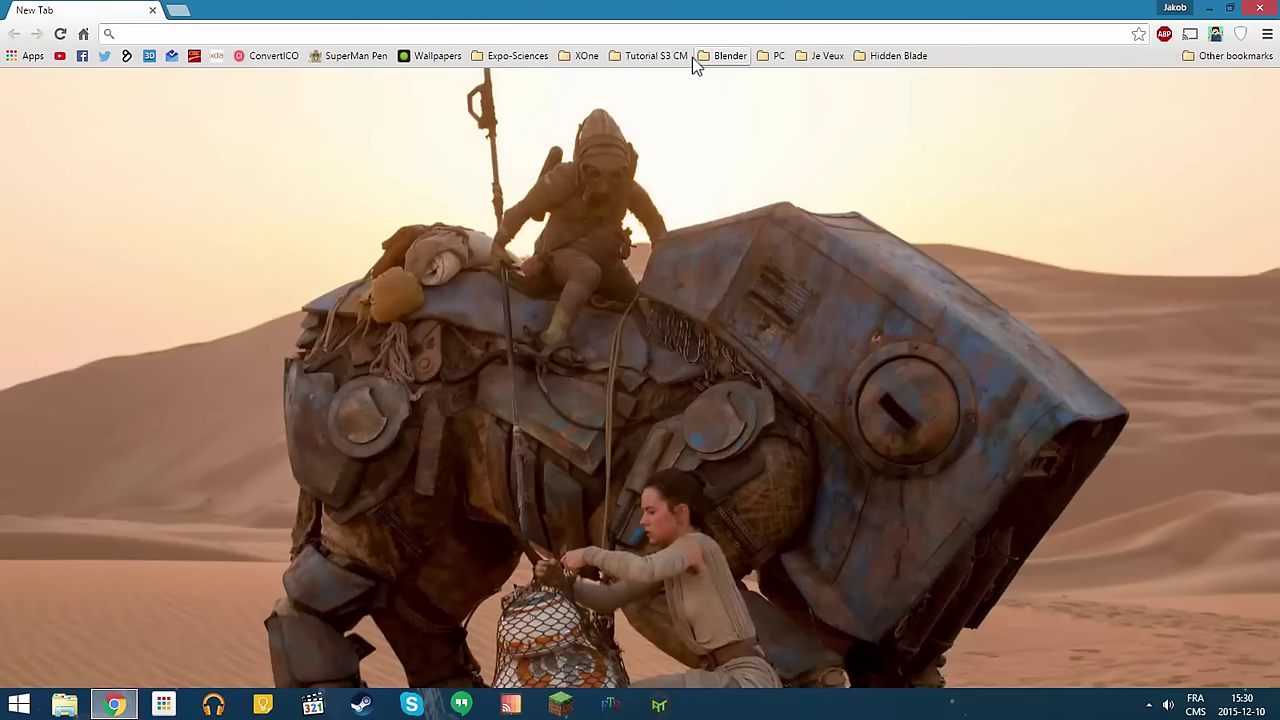
left_click(684, 57)
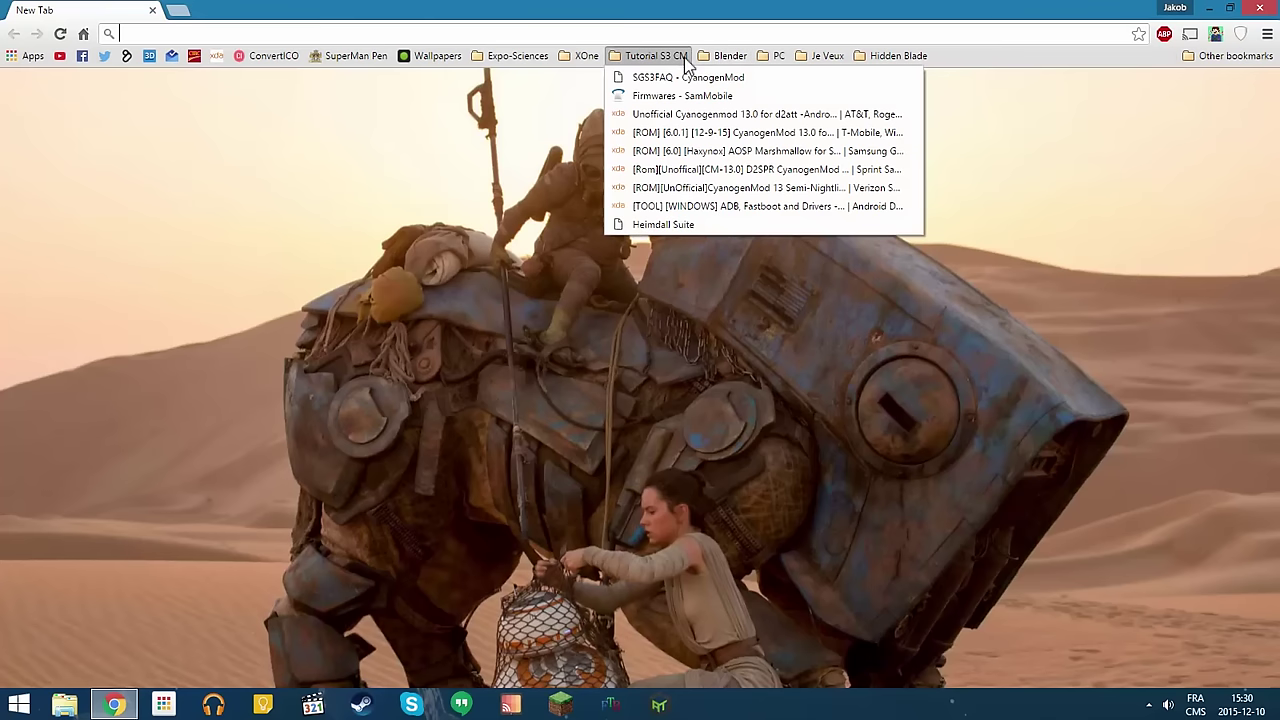
left_click(703, 226)
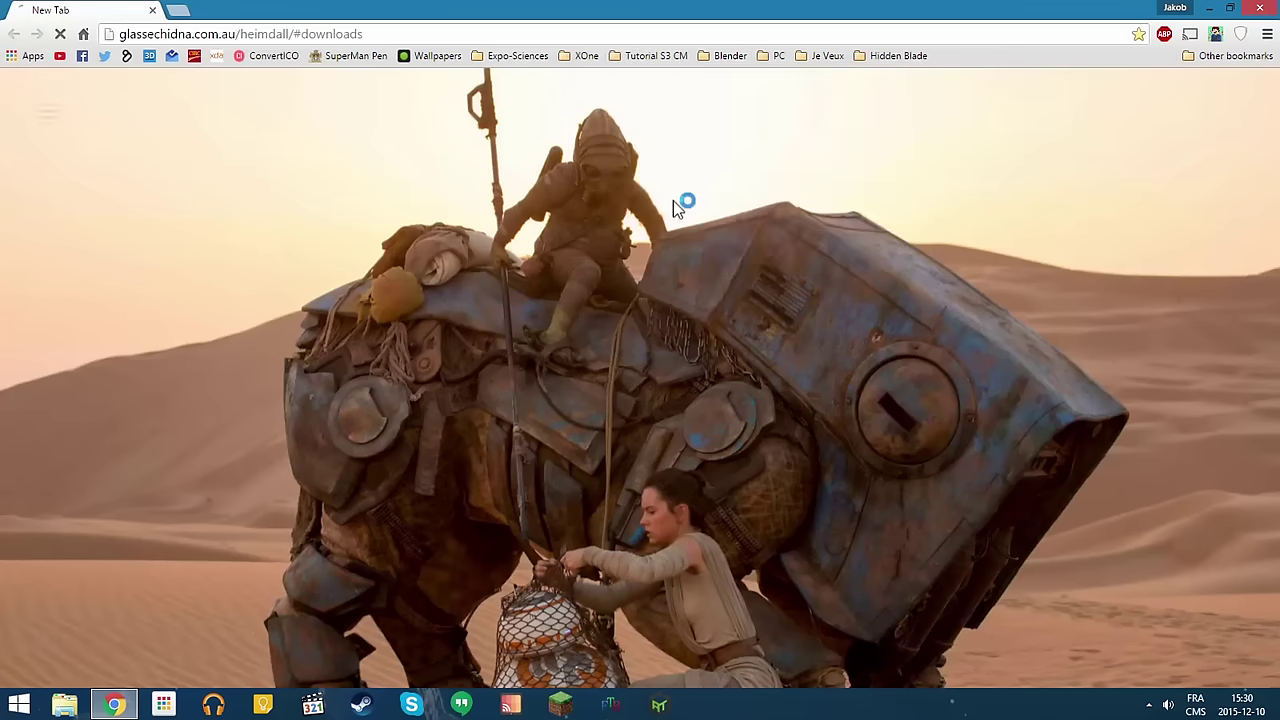
scroll(870, 480, "down", 2)
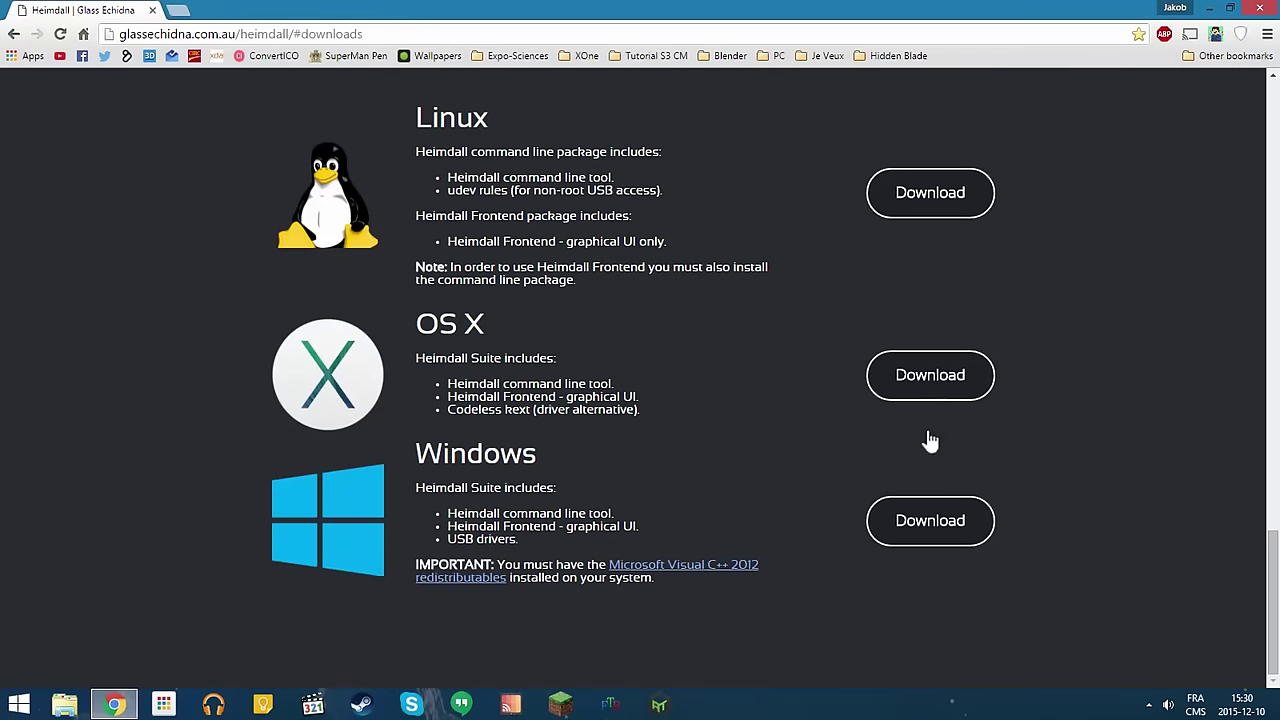
left_click(888, 535)
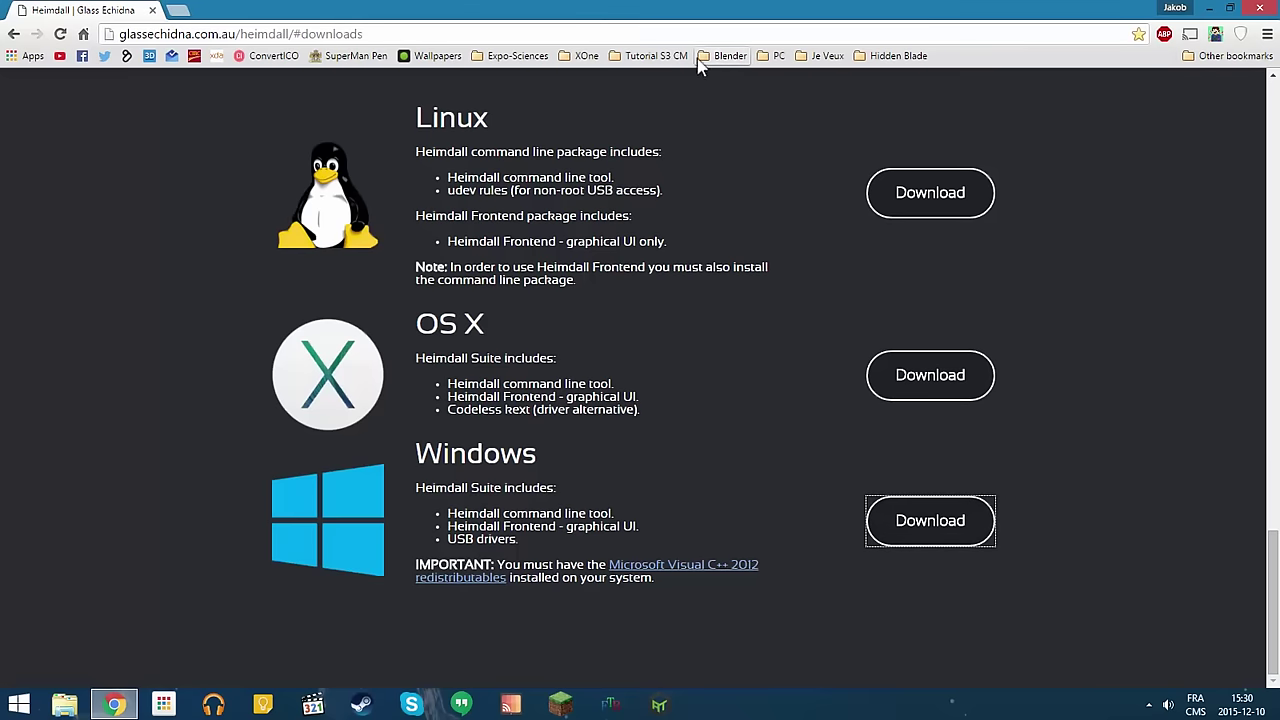
Open the XDA ADB, Fastboot and Drivers installer thread and scroll to its Features section.
left_click(655, 56)
left_click(712, 206)
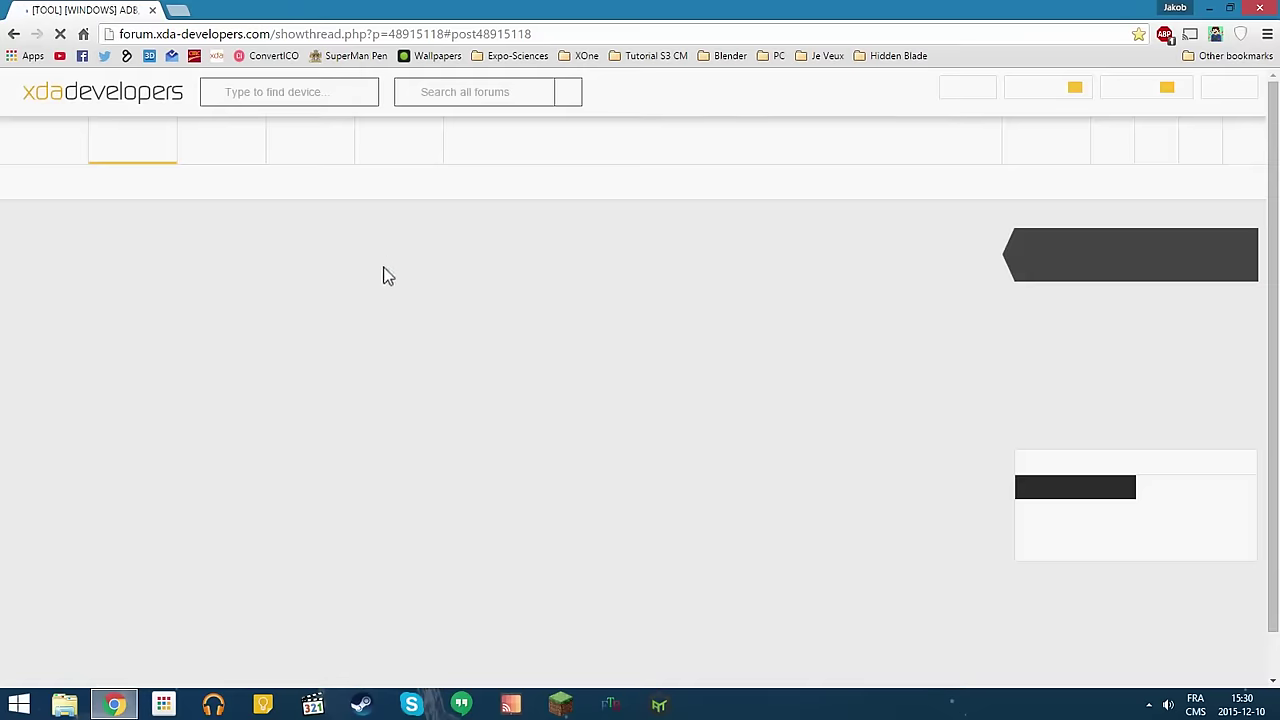
scroll(365, 315, "down", 5)
scroll(130, 474, "down", 5)
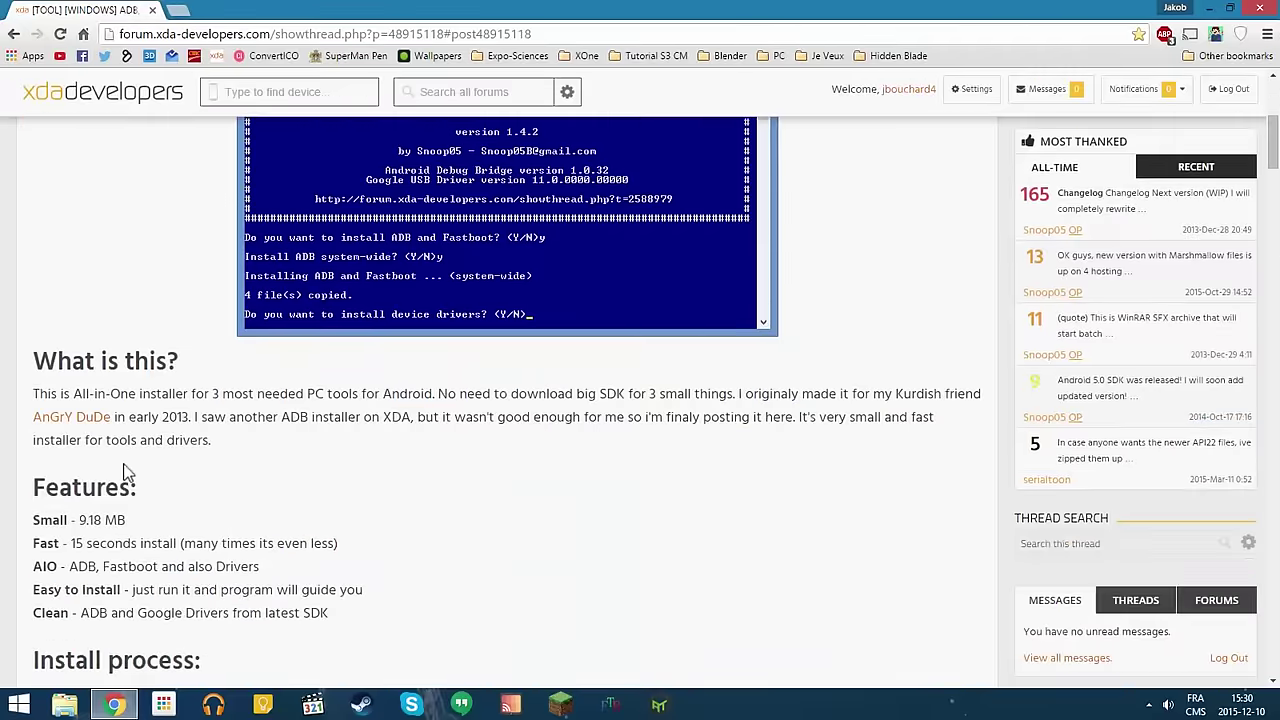
Close Chrome, open the S3 Android M desktop folder with its five downloads, and relaunch Chrome.
left_click(1262, 10)
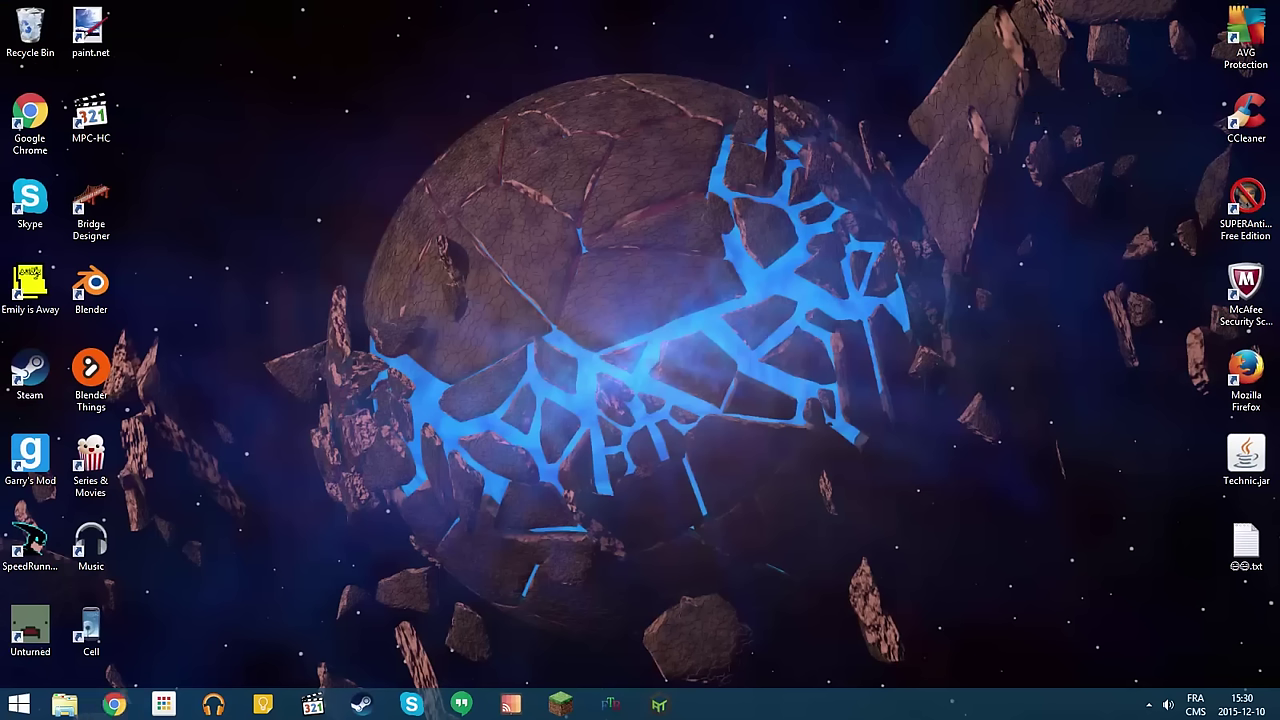
left_click_drag(663, 186, 478, 130)
double_click(478, 128)
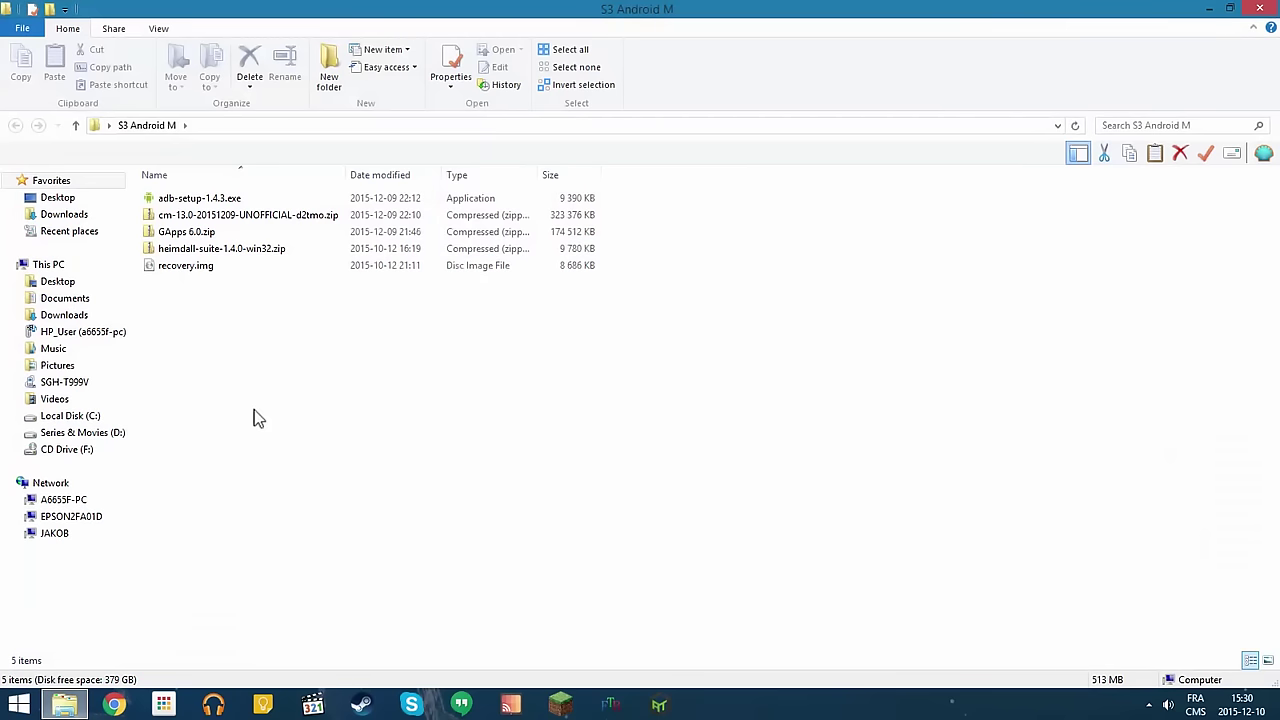
left_click(116, 706)
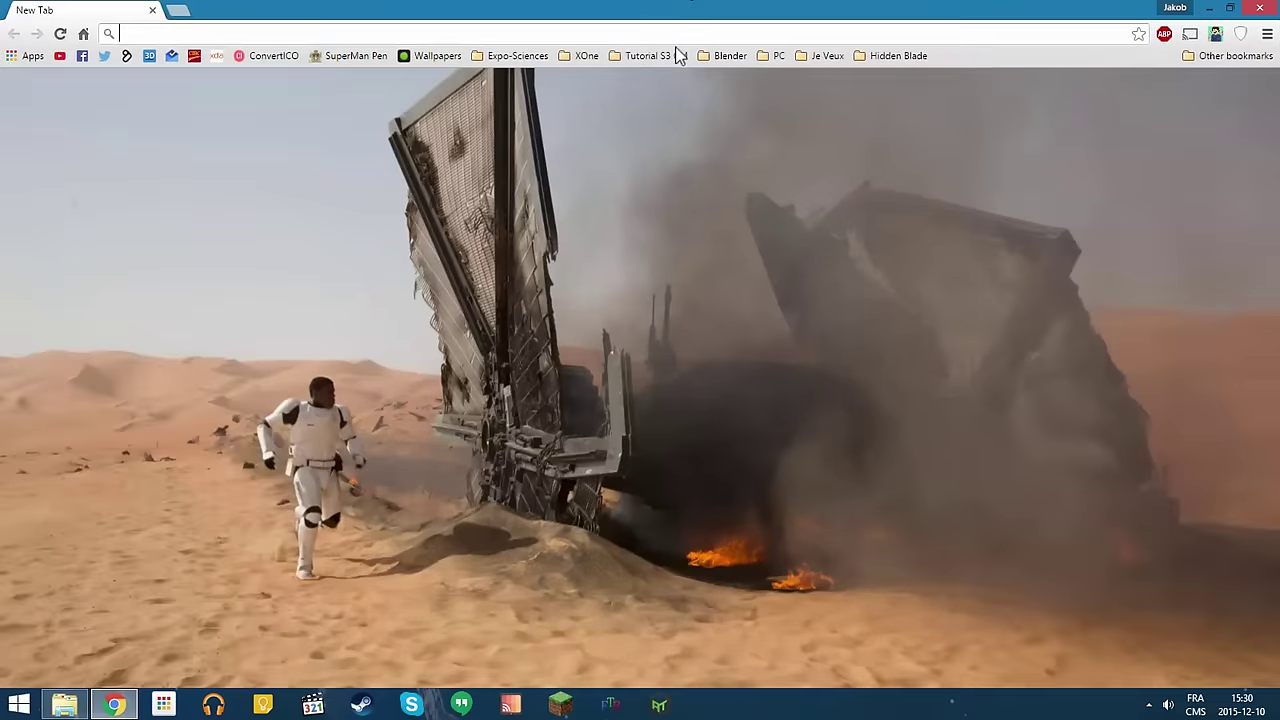
Go to twrp.me and open its Devices page.
left_click(650, 56)
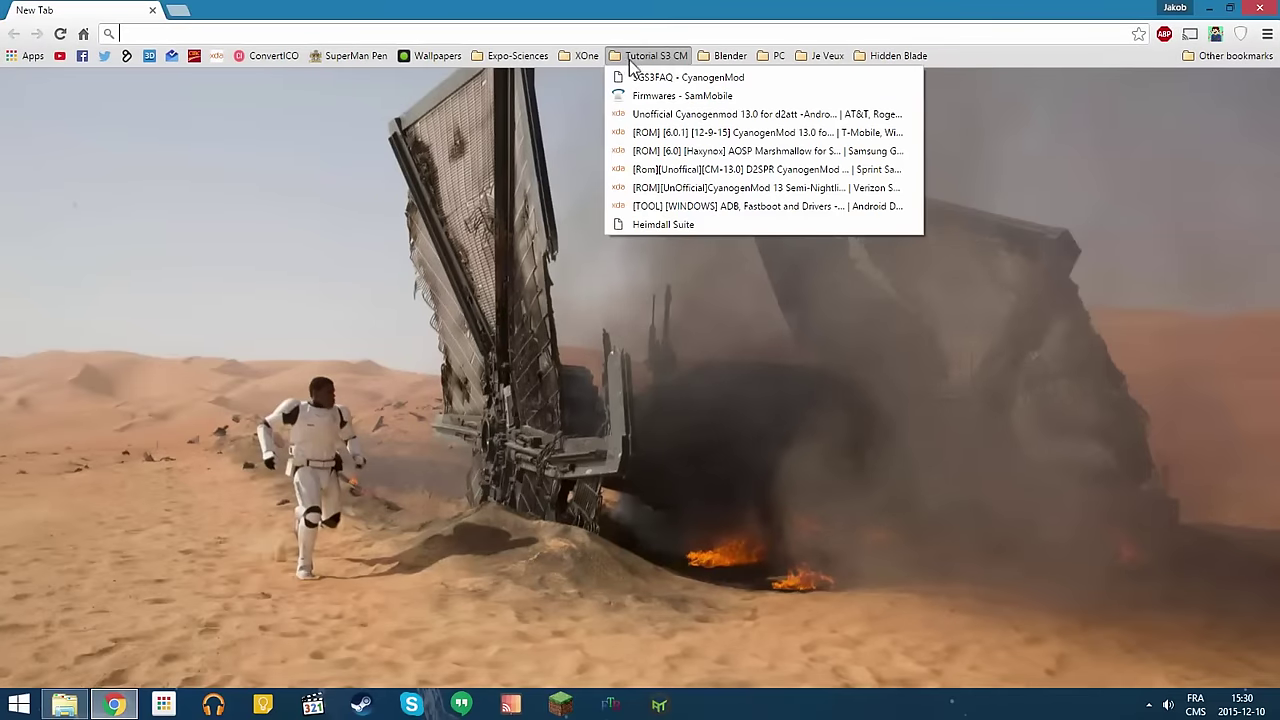
left_click(328, 62)
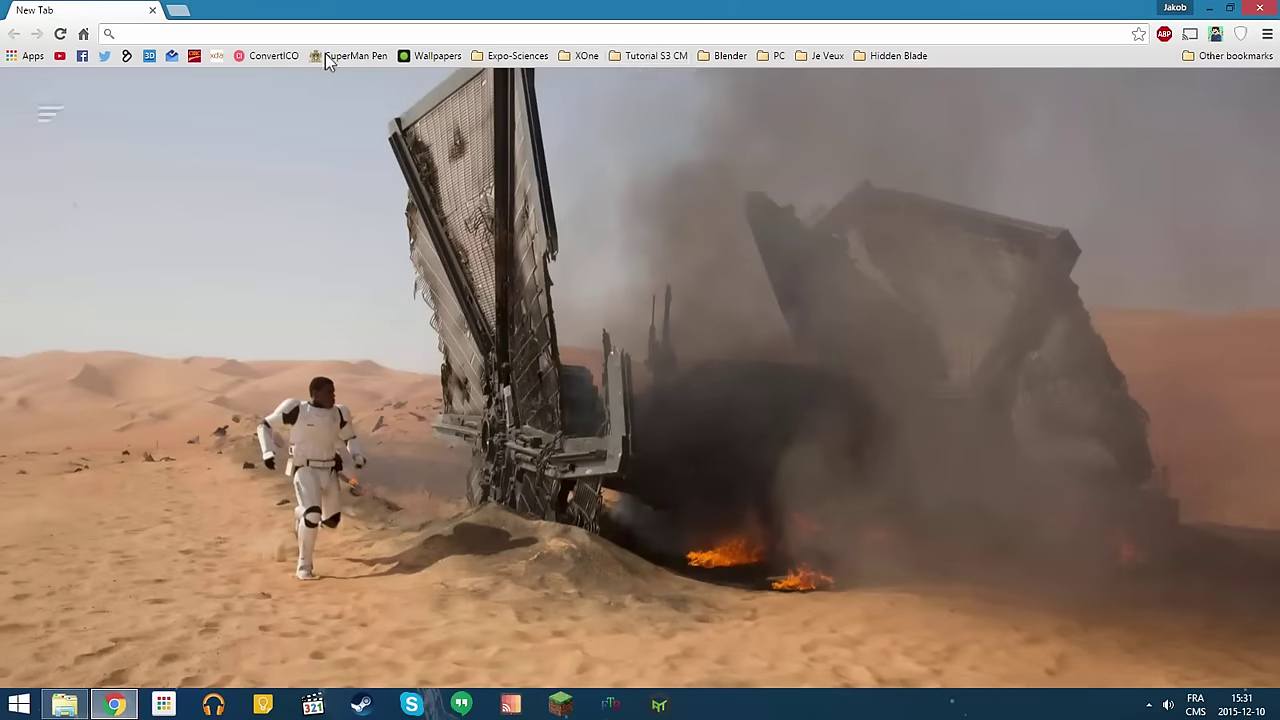
left_click(317, 33)
type("twrp.me")
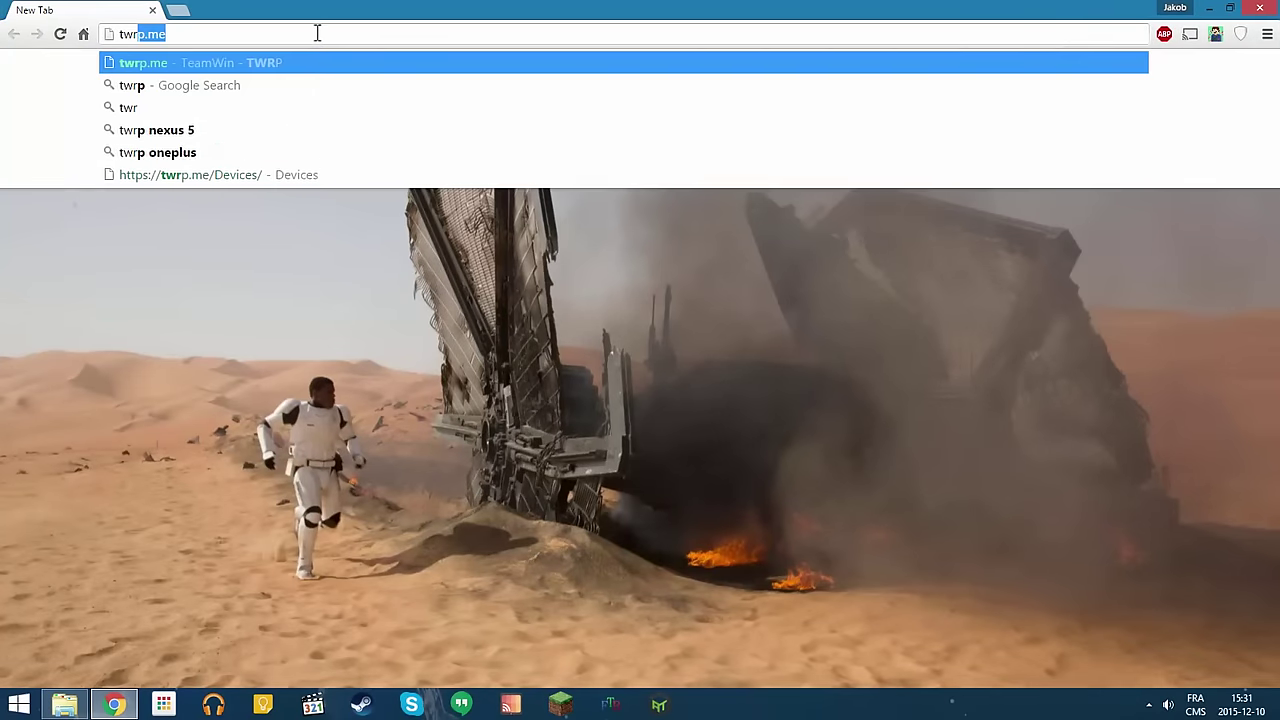
key("Return")
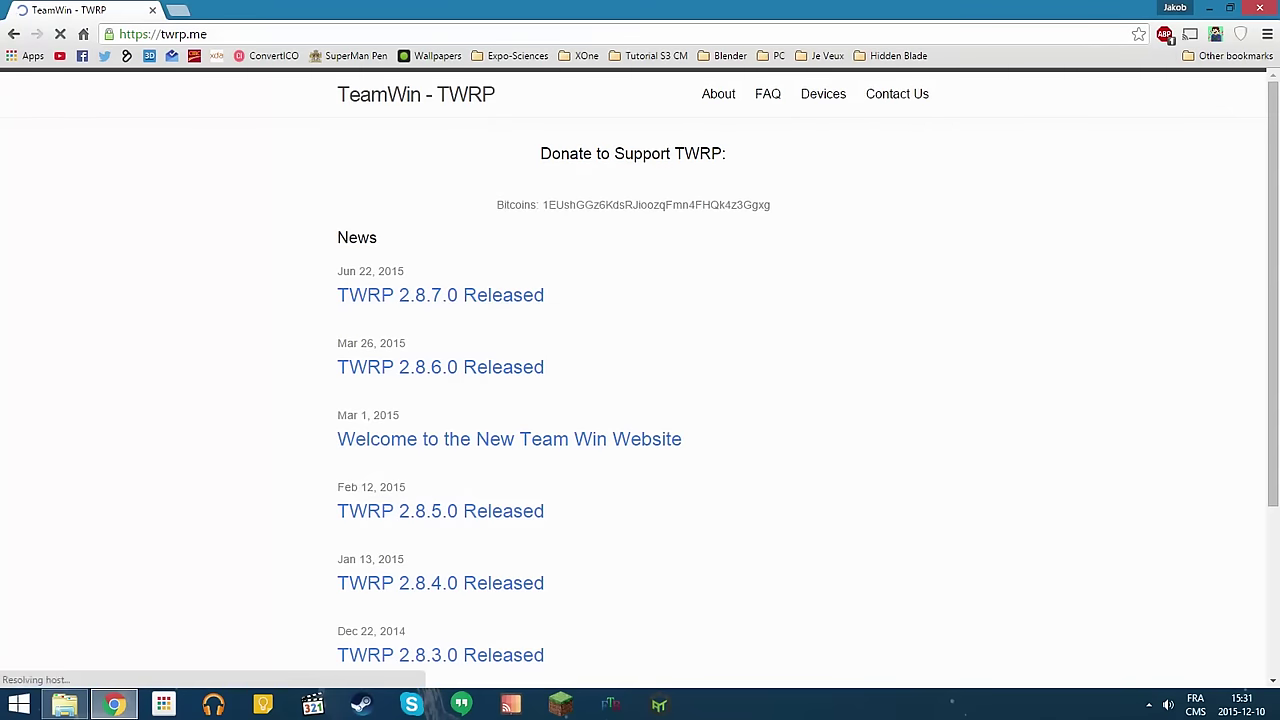
left_click(820, 94)
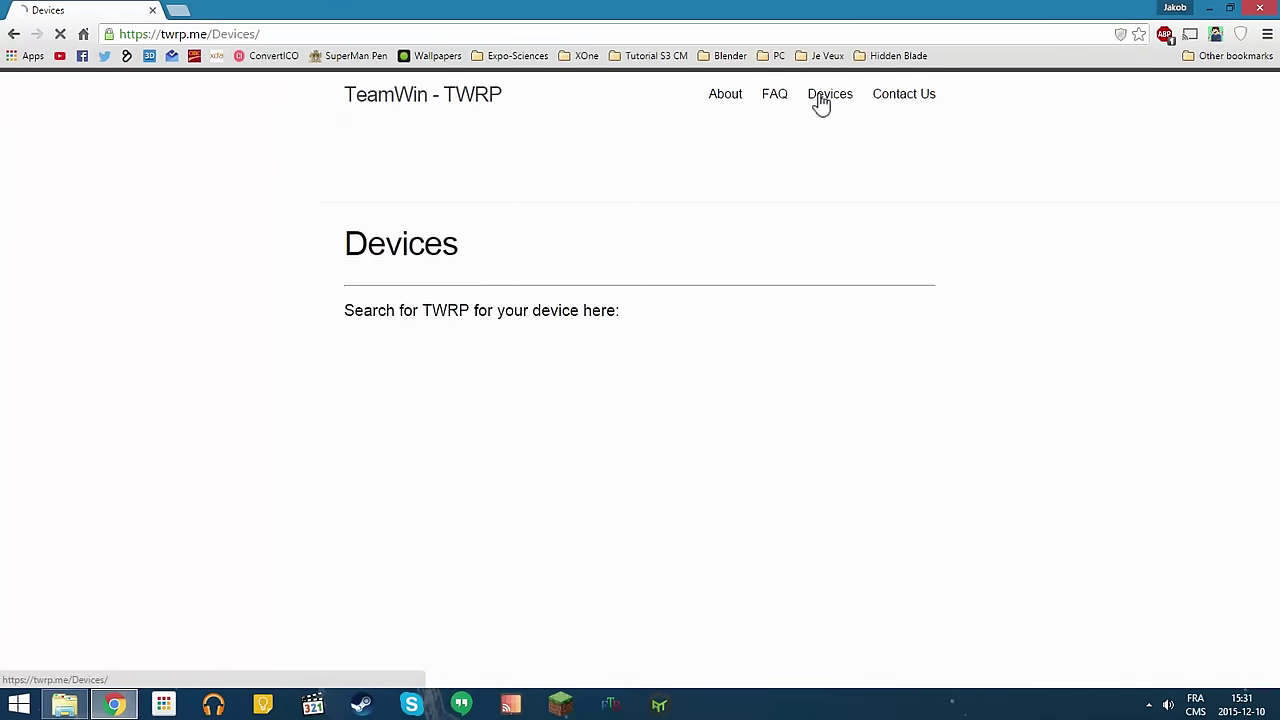
Search 'galaxy s3', view the Samsung Galaxy S3 T-Mobile (d2tmo) download links, then close Chrome.
left_click(394, 248)
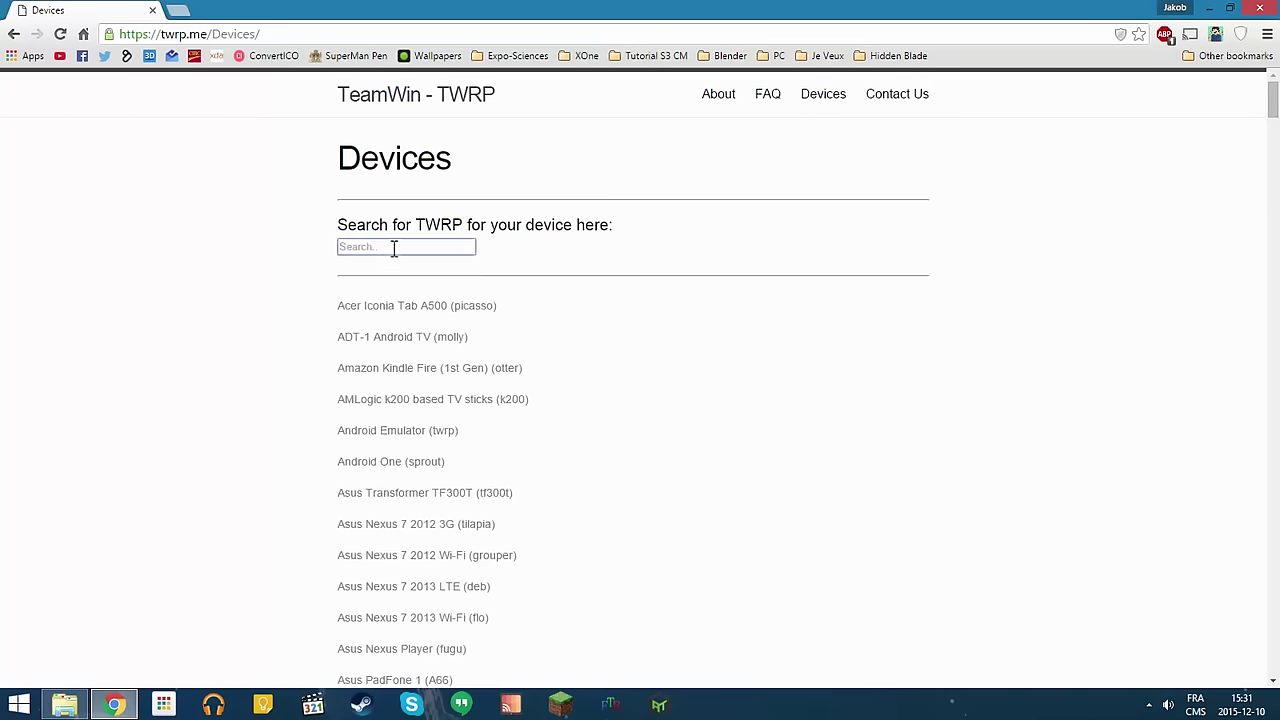
type("s3")
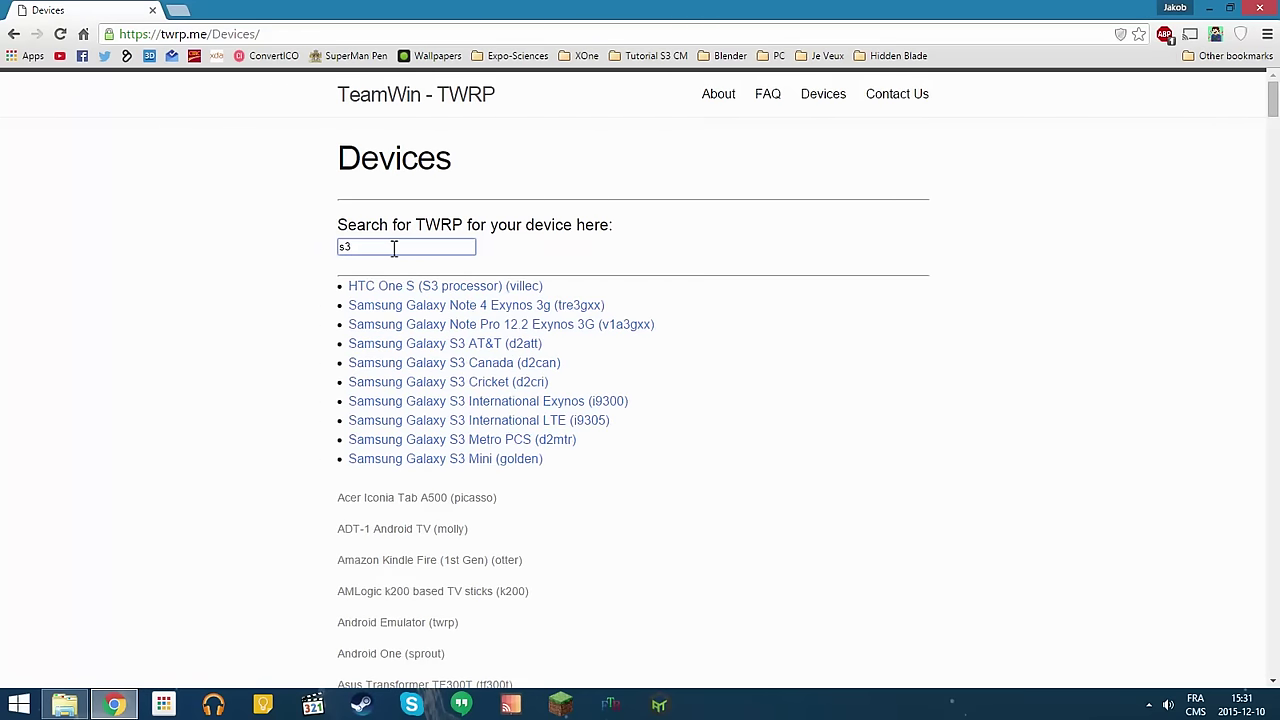
key("BackSpace")
key("BackSpace")
type("gala")
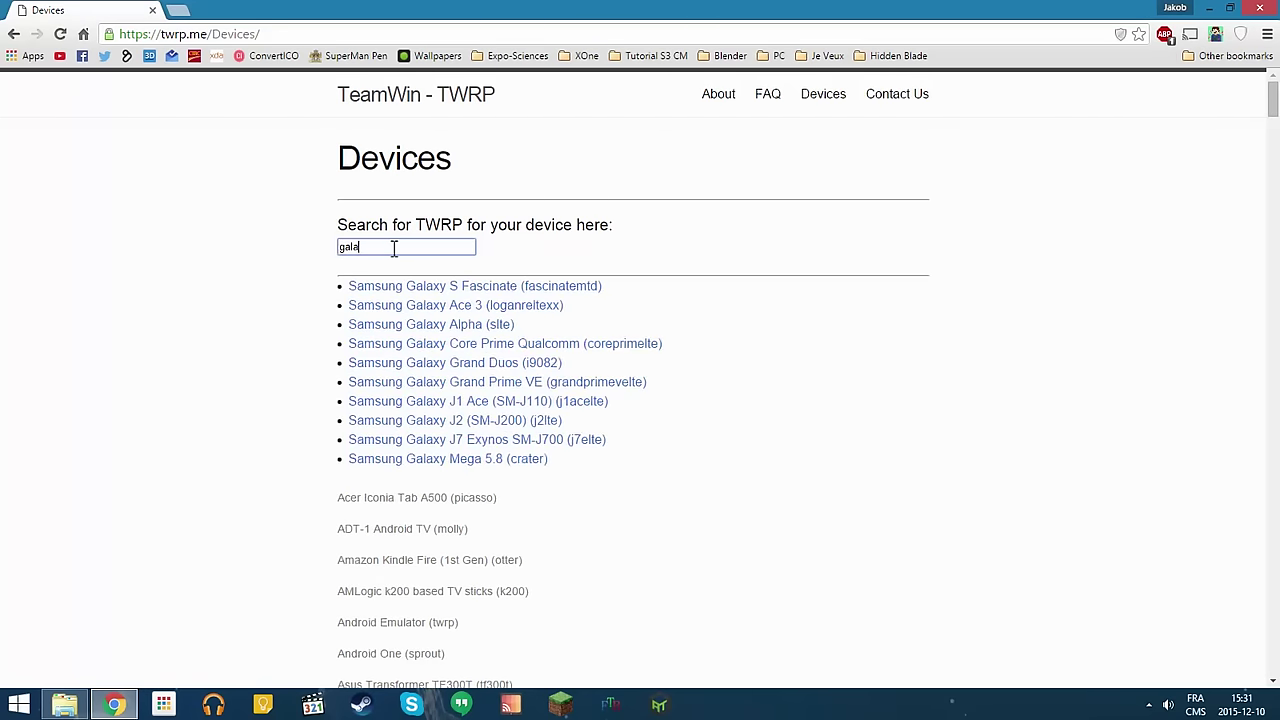
type("xy s3")
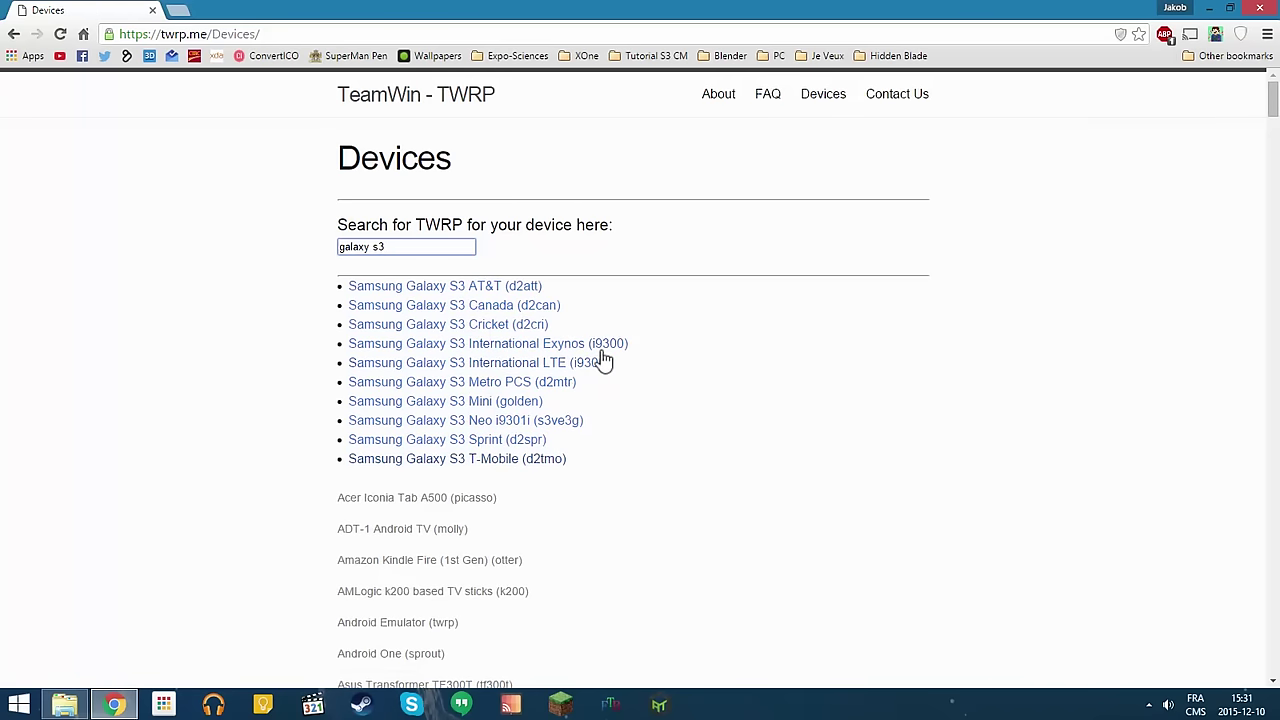
left_click(548, 466)
scroll(500, 440, "down", 2)
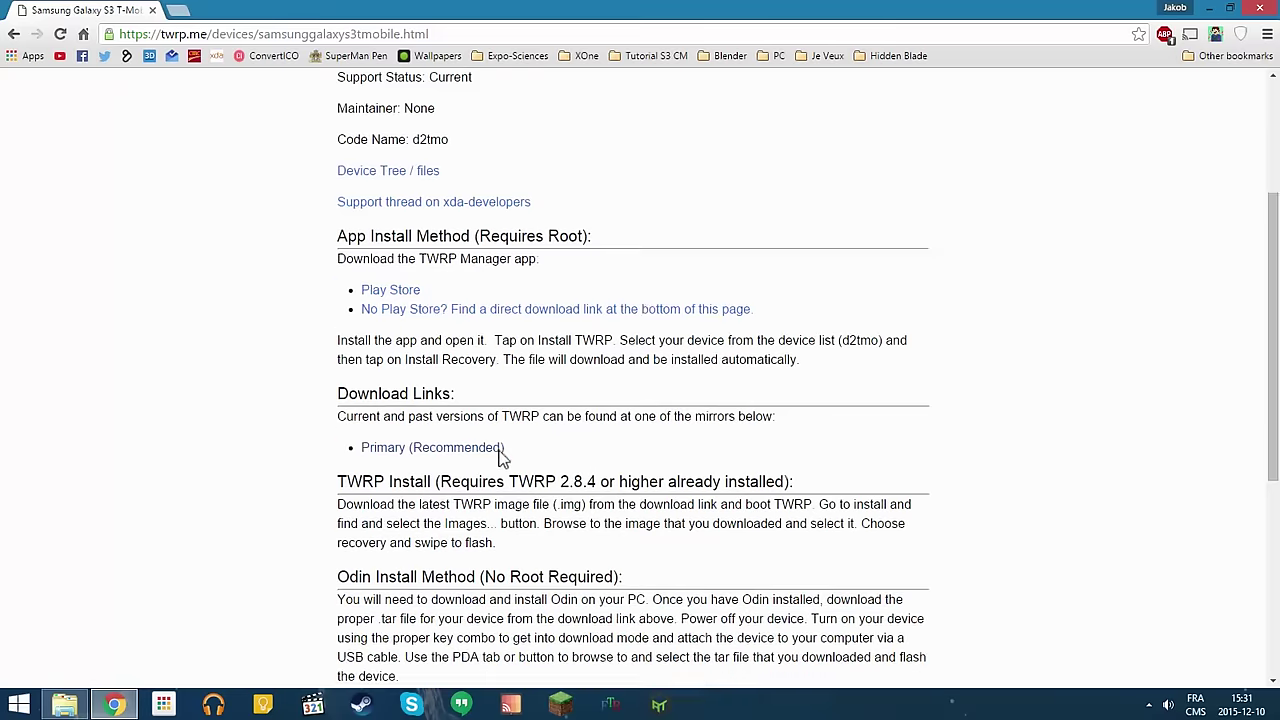
scroll(500, 455, "down", 1)
left_click_drag(357, 314, 460, 315)
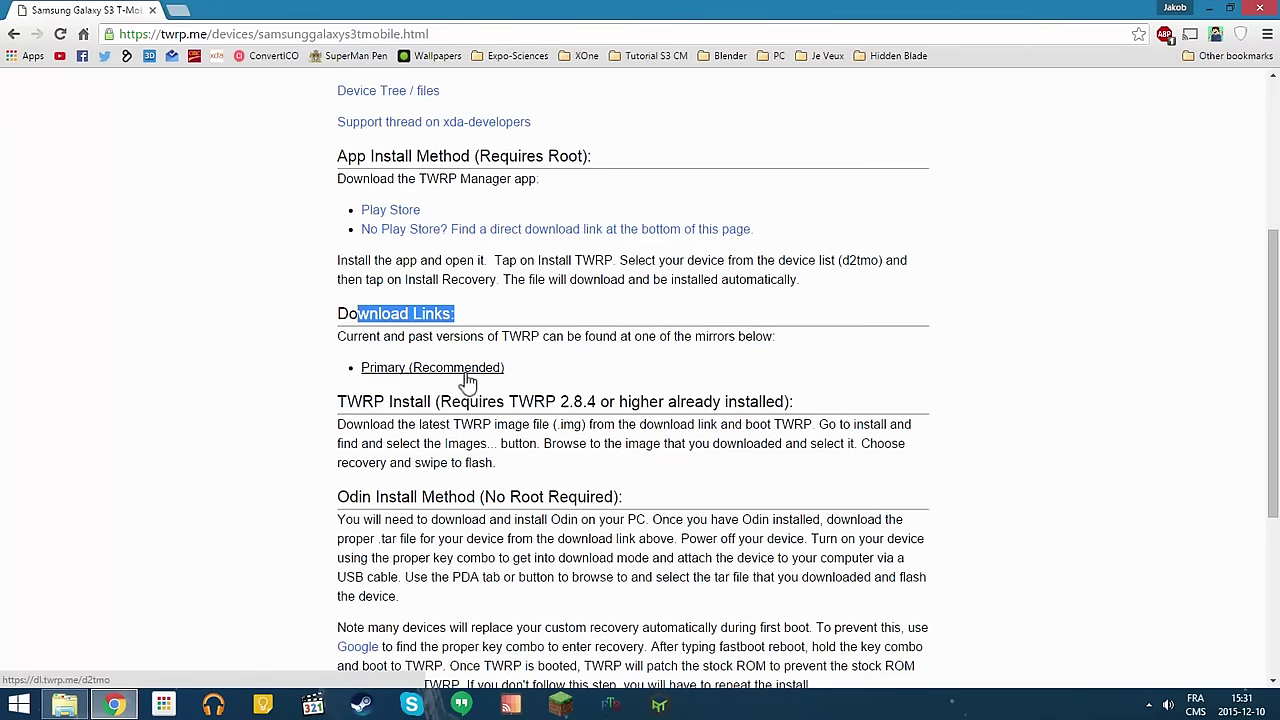
left_click(778, 333)
left_click(1257, 9)
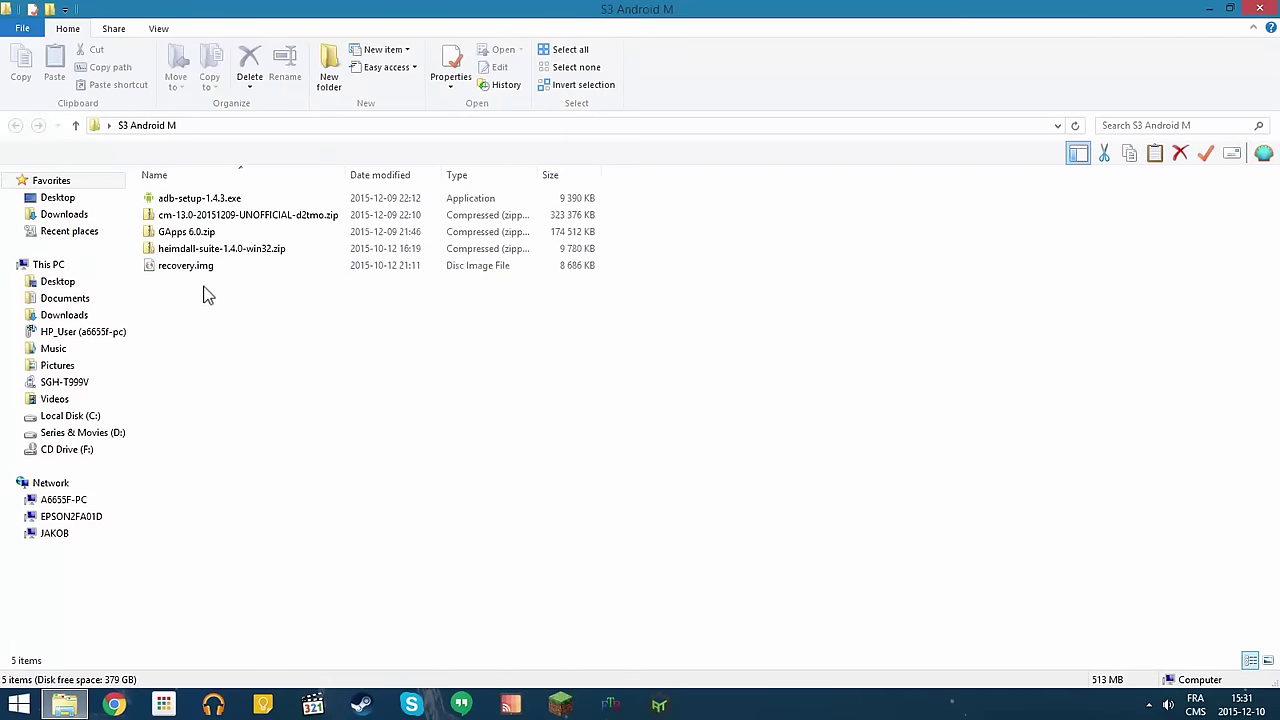
Run adb-setup-1.4.3.exe as administrator, answer y to all three prompts, and finish the driver wizard.
right_click(204, 202)
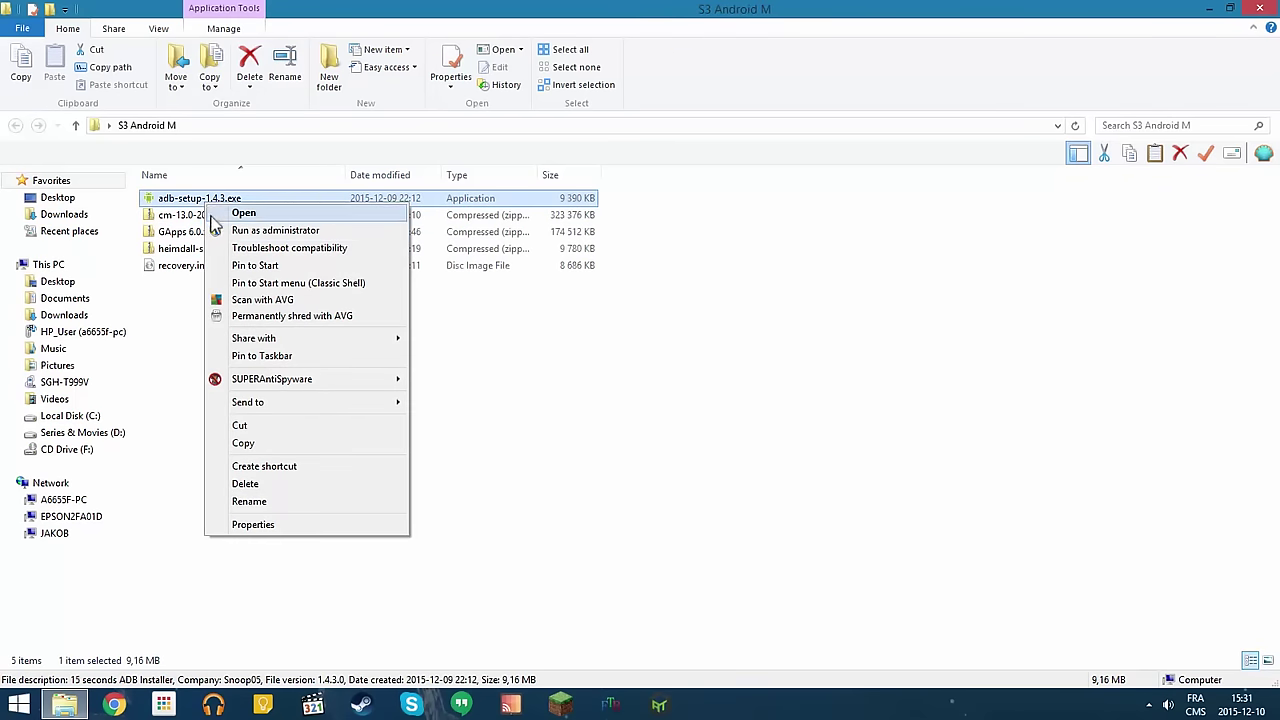
left_click(219, 232)
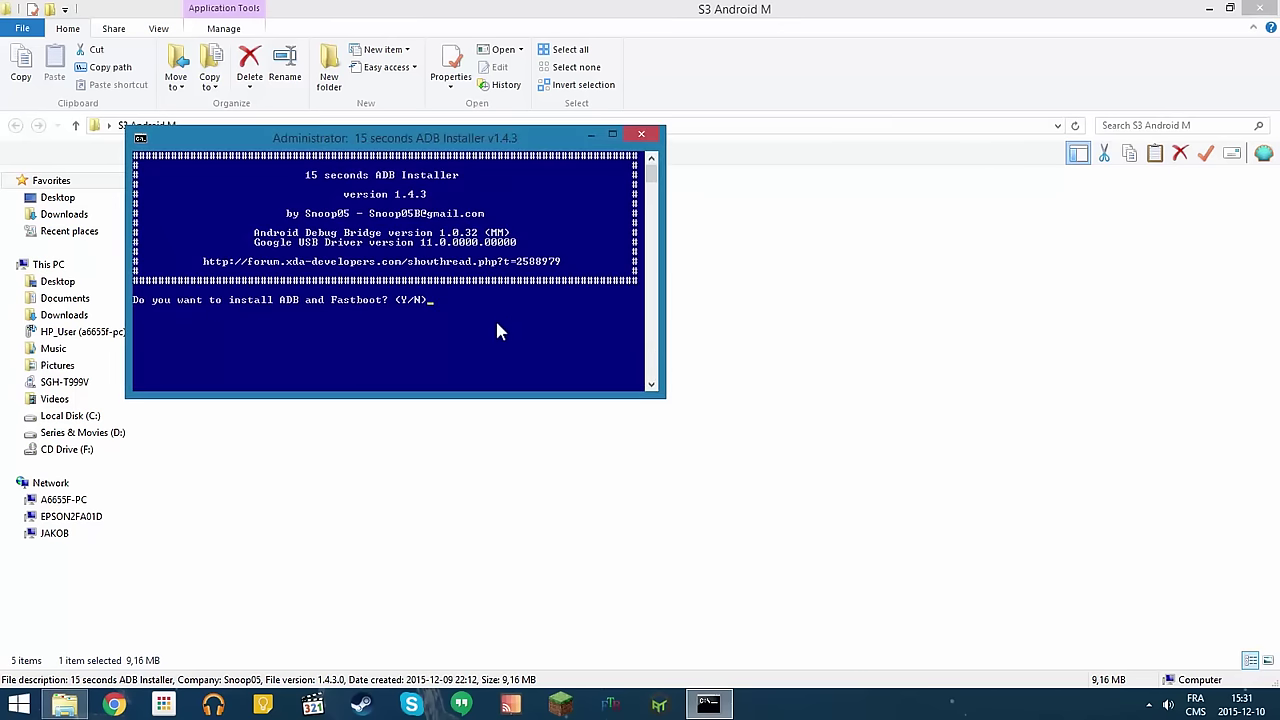
type("y")
key("Return")
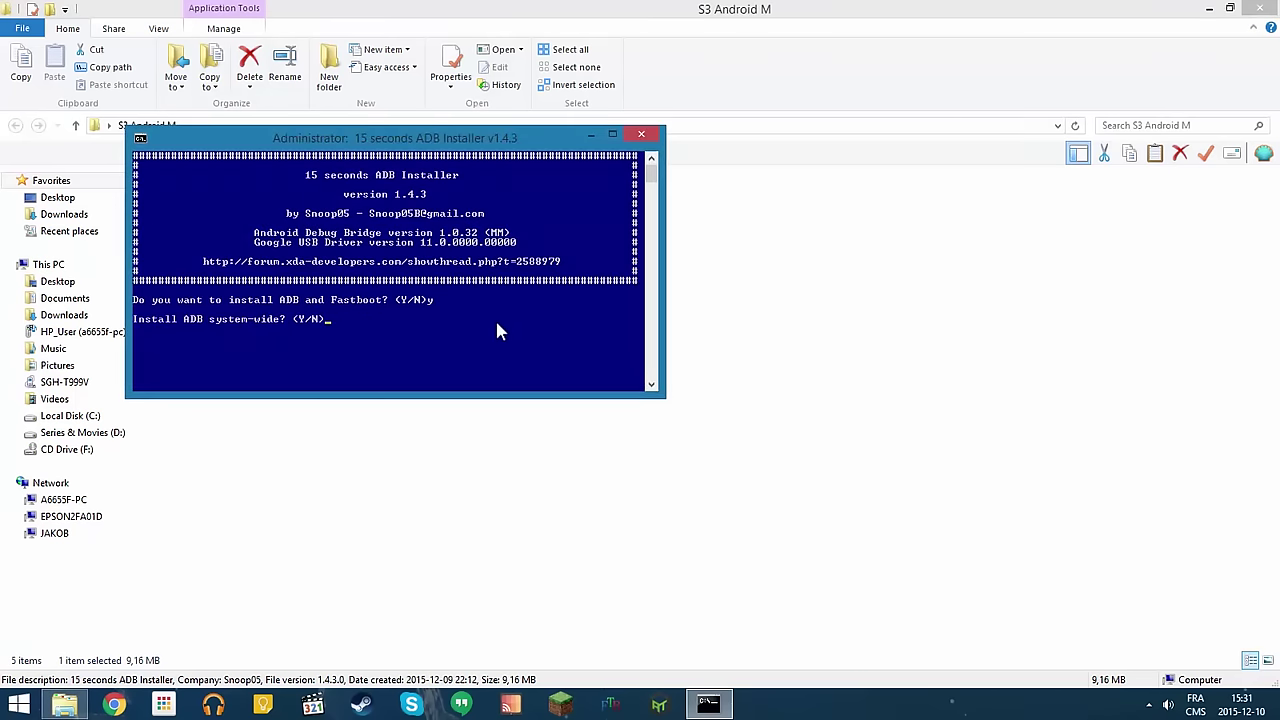
type("y")
key("Return")
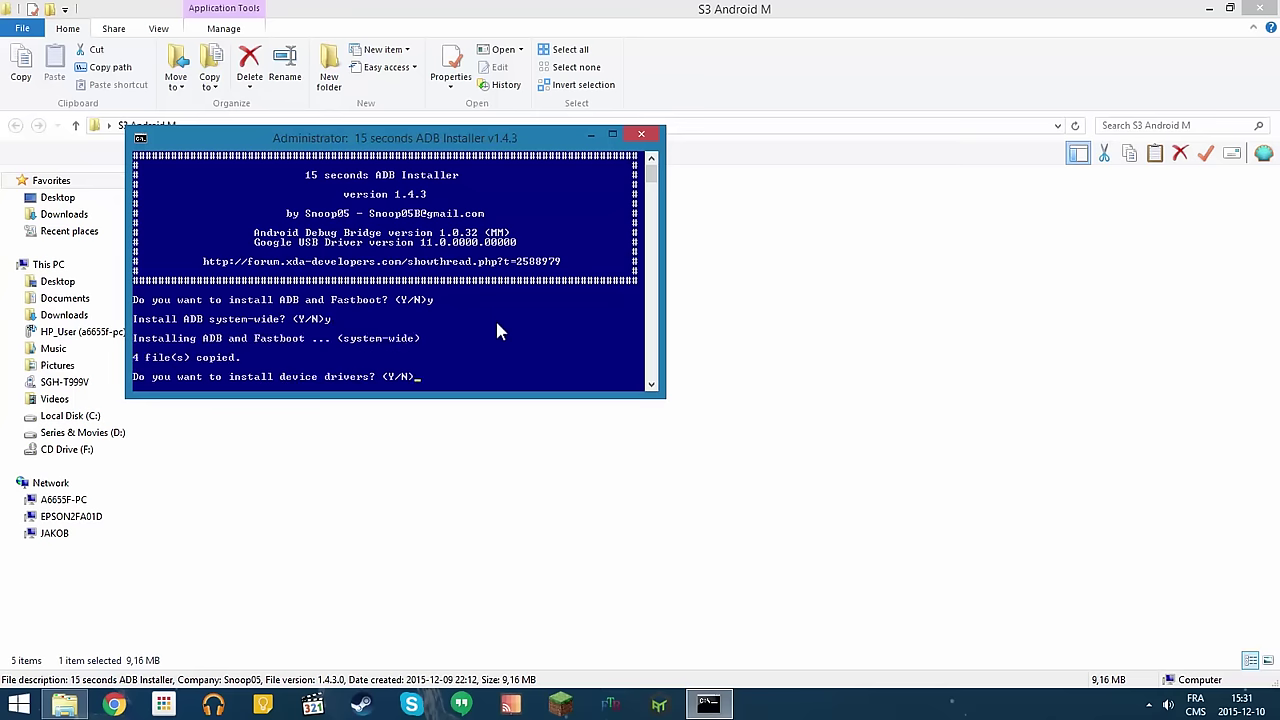
type("y")
key("Return")
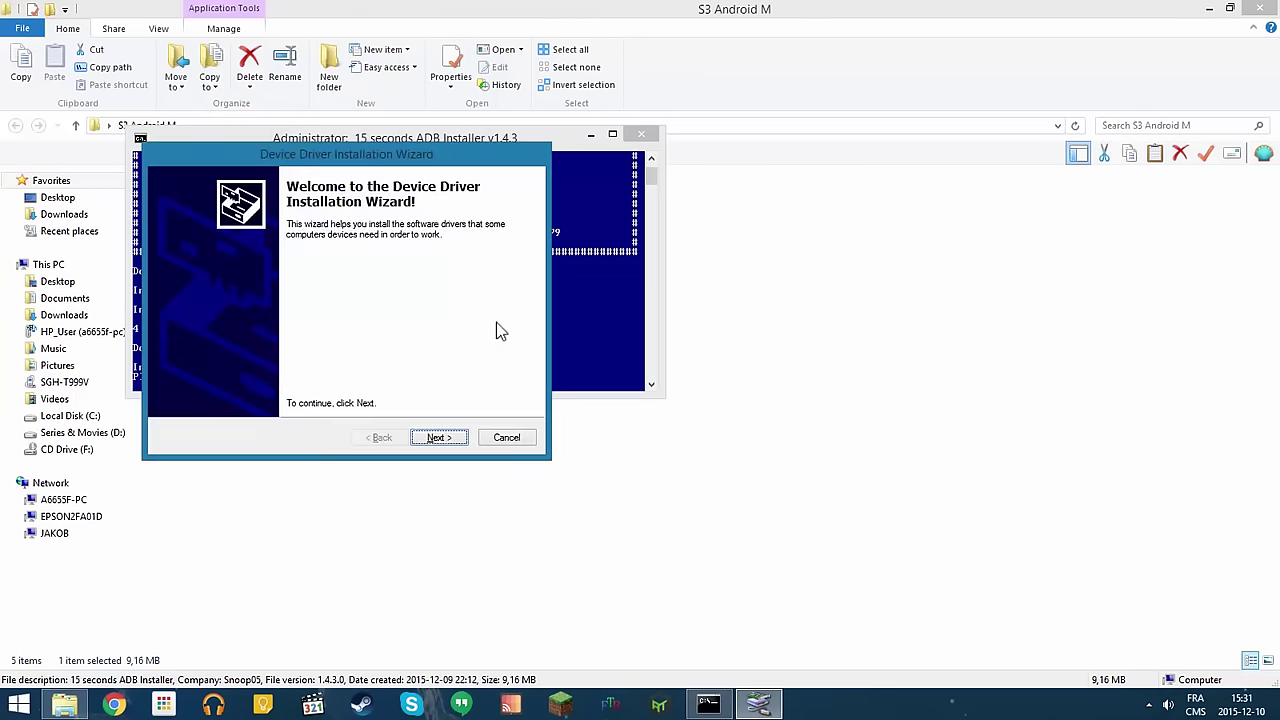
left_click(436, 442)
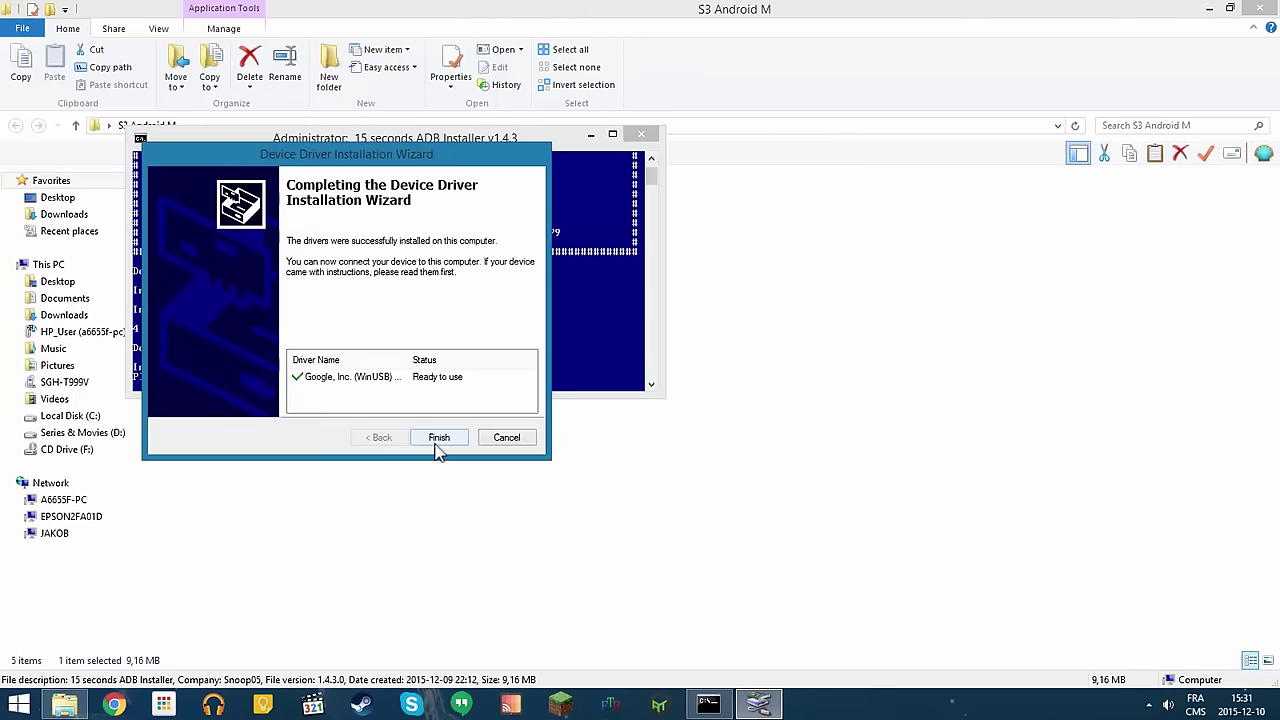
left_click(439, 445)
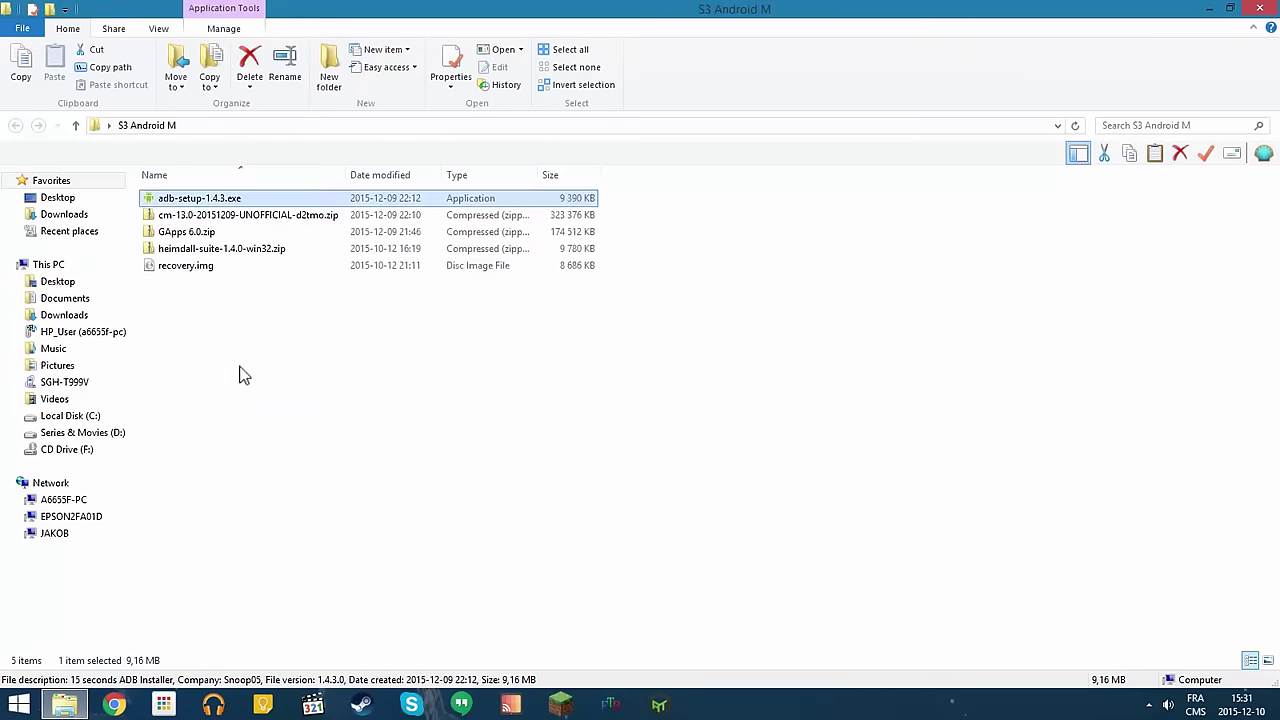
Extract All of heimdall-suite-1.4.0-win32.zip into its own folder in S3 Android M.
left_click(233, 262, "shift")
left_click(235, 248)
right_click(237, 248)
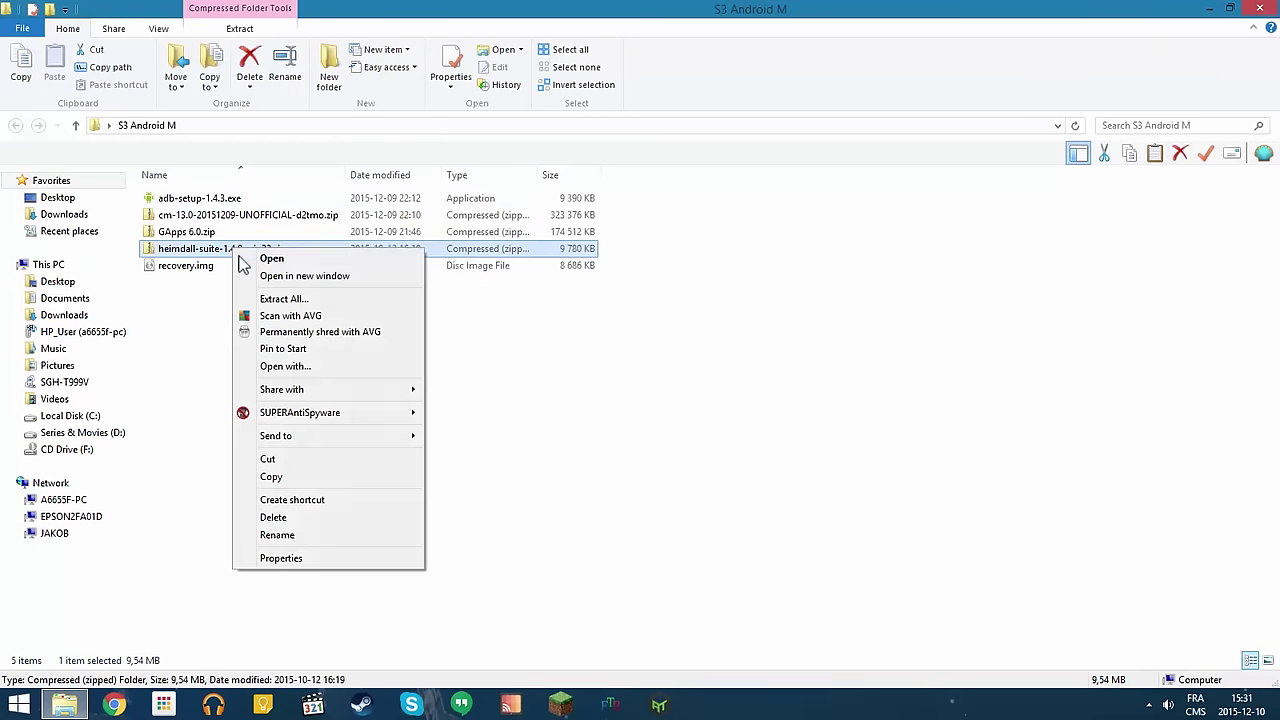
left_click(262, 299)
left_click(777, 508)
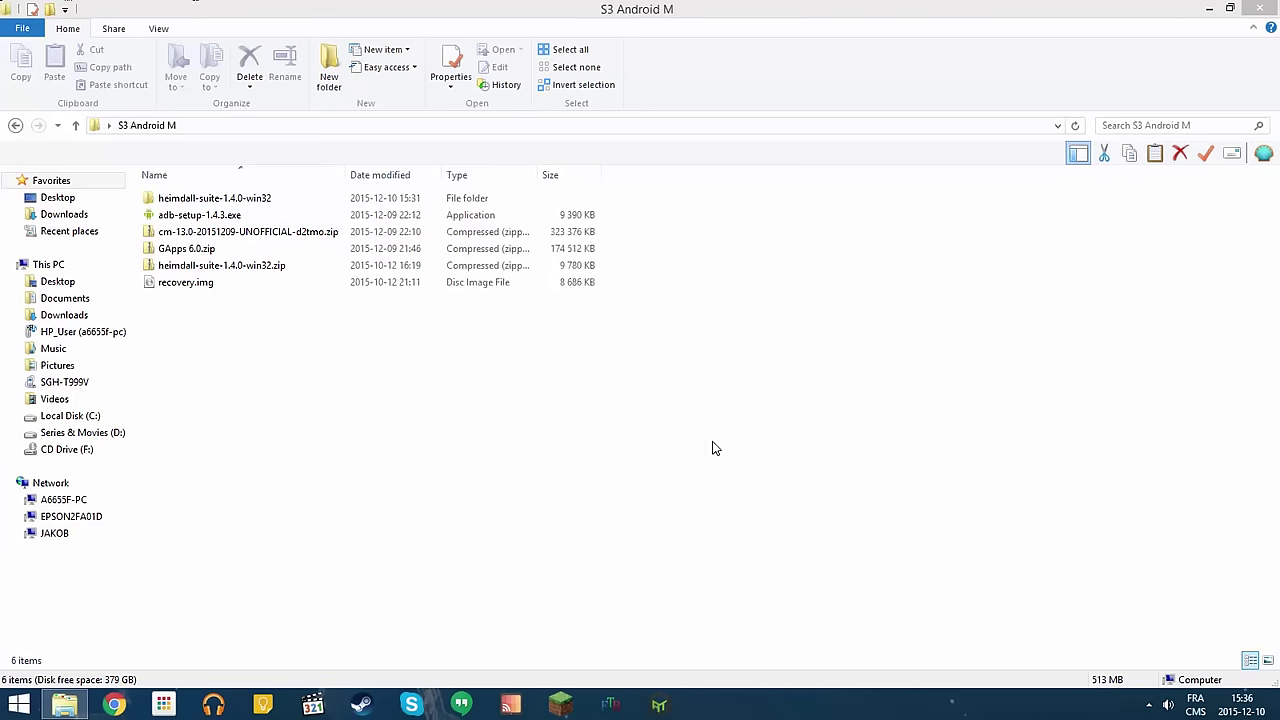
Move recovery.img into heimdall-suite-1.4.0-win32, then into its Heimdall Suite folder.
left_click_drag(215, 287, 266, 199)
double_click(266, 199)
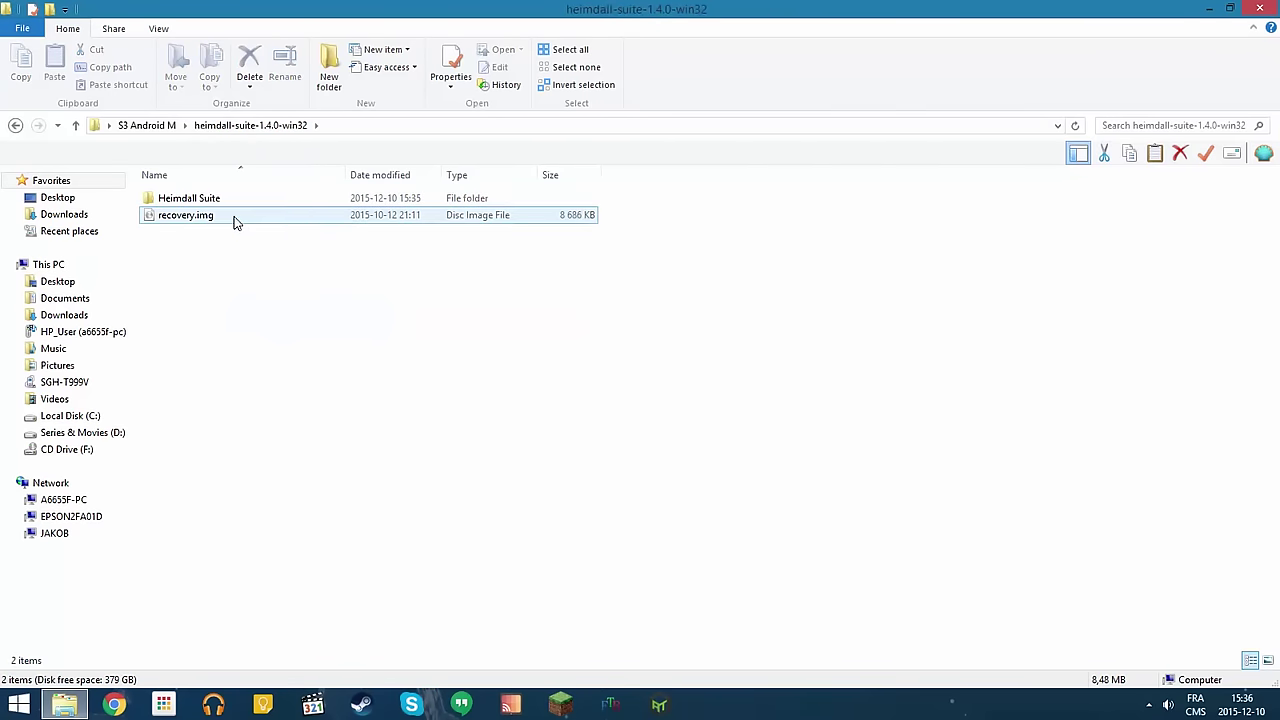
left_click(253, 198)
left_click(229, 214)
left_click_drag(229, 214, 249, 203)
double_click(249, 200)
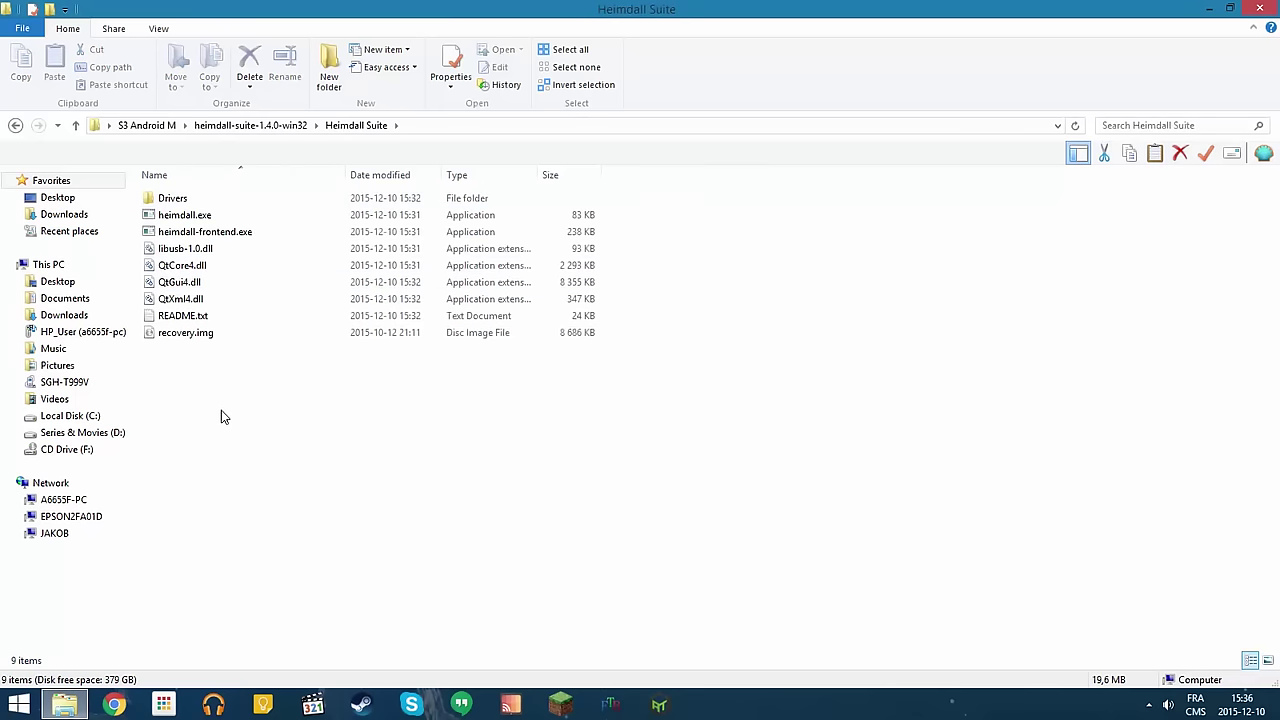
Open the Drivers folder and bring up the actions for zadig.exe.
left_click(206, 199)
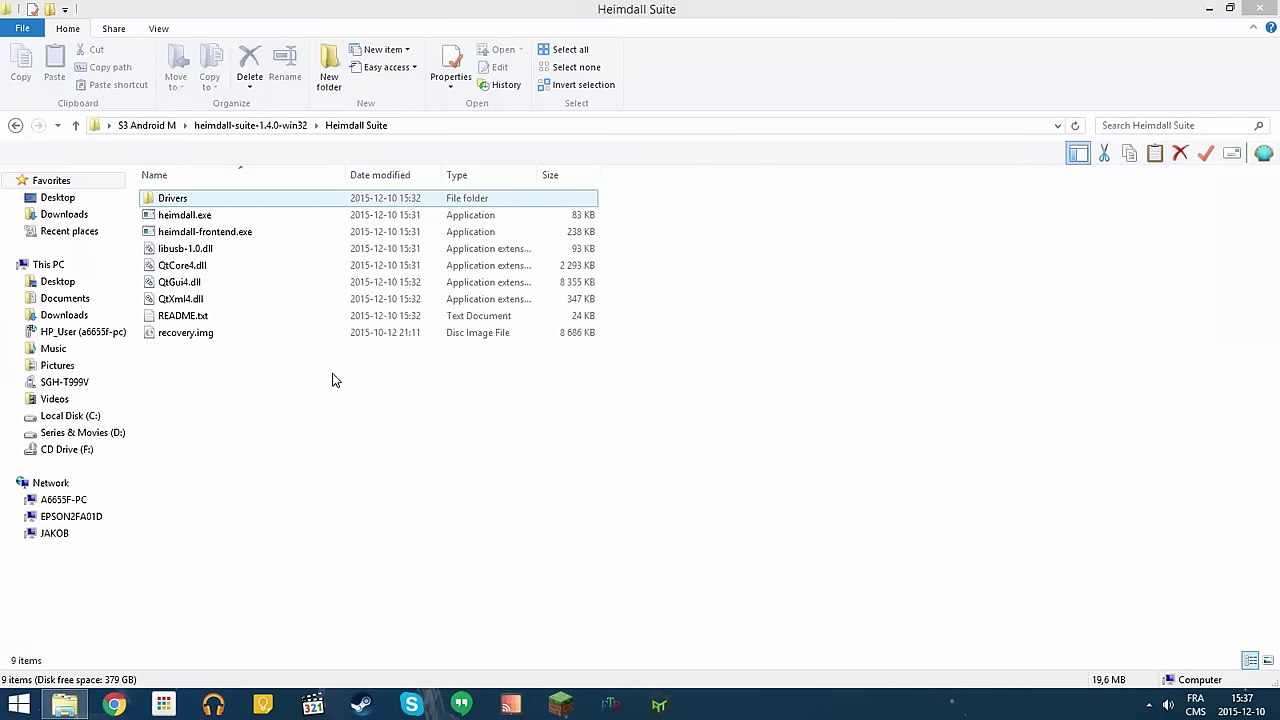
double_click(206, 199)
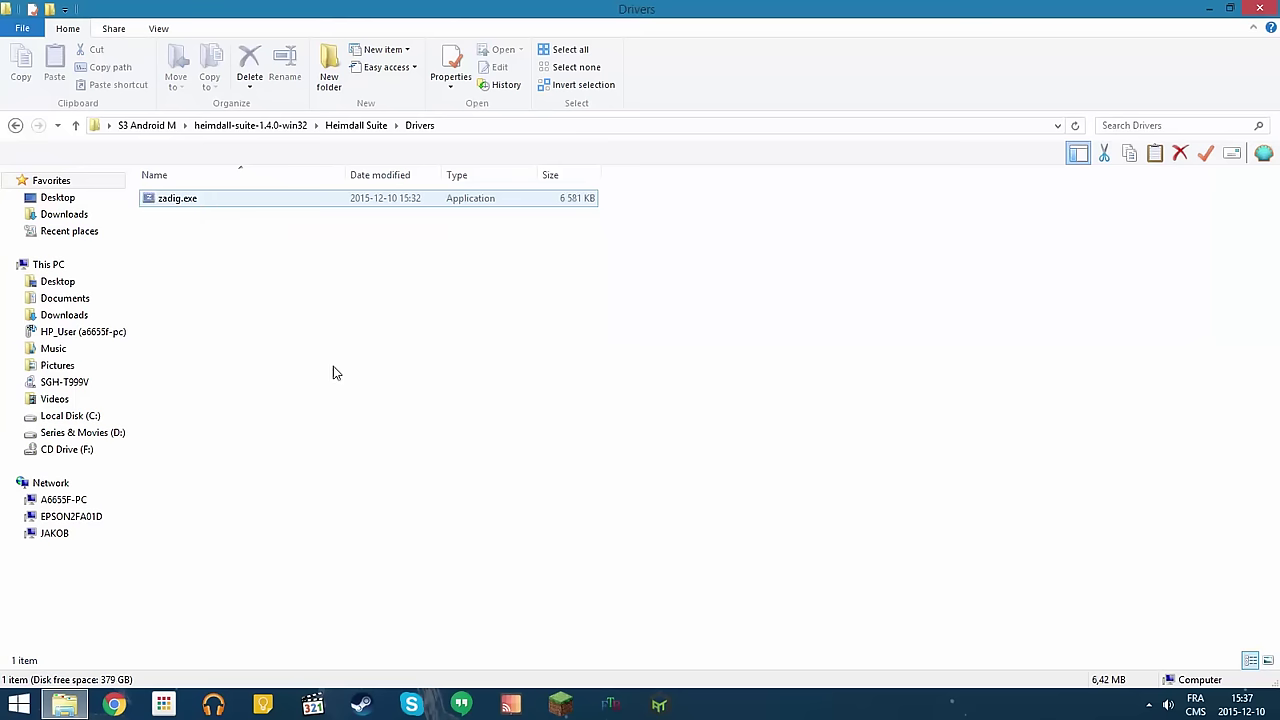
right_click(206, 200)
left_click(197, 203)
right_click(197, 201)
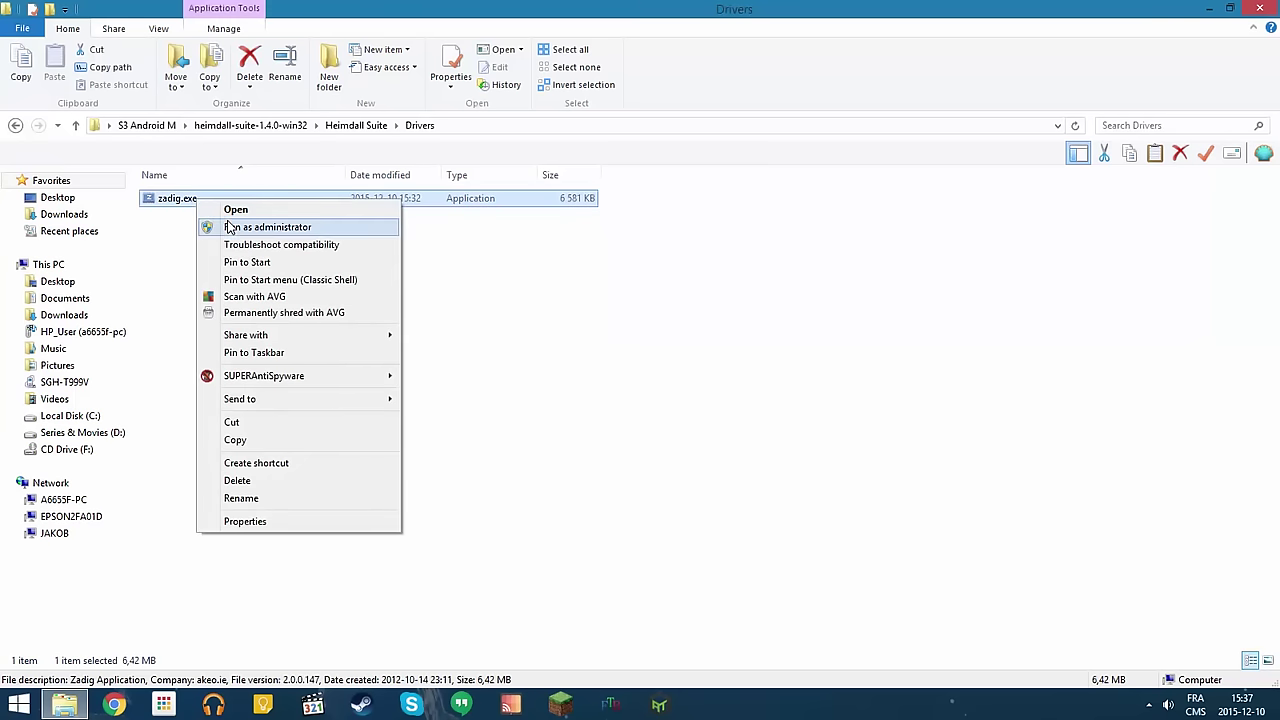
In Zadig run as administrator, list all devices and install WinUSB for MSM8960.
left_click(232, 228)
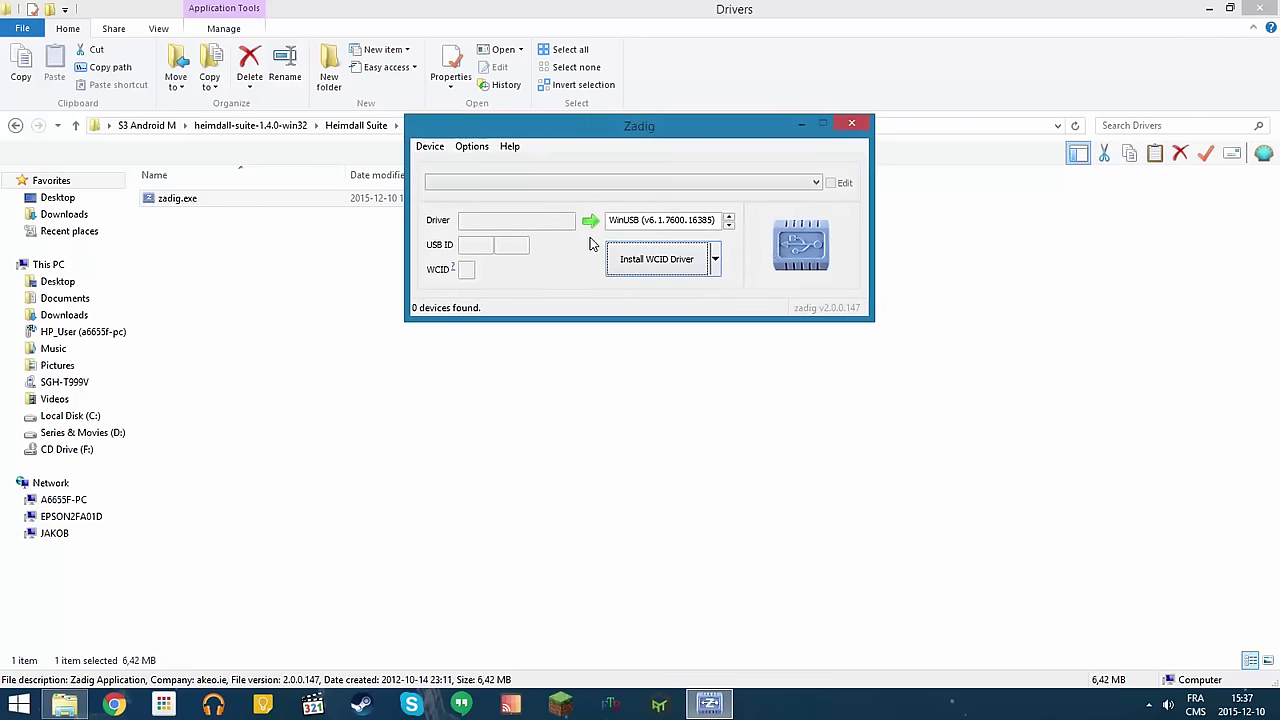
left_click(472, 146)
left_click(484, 168)
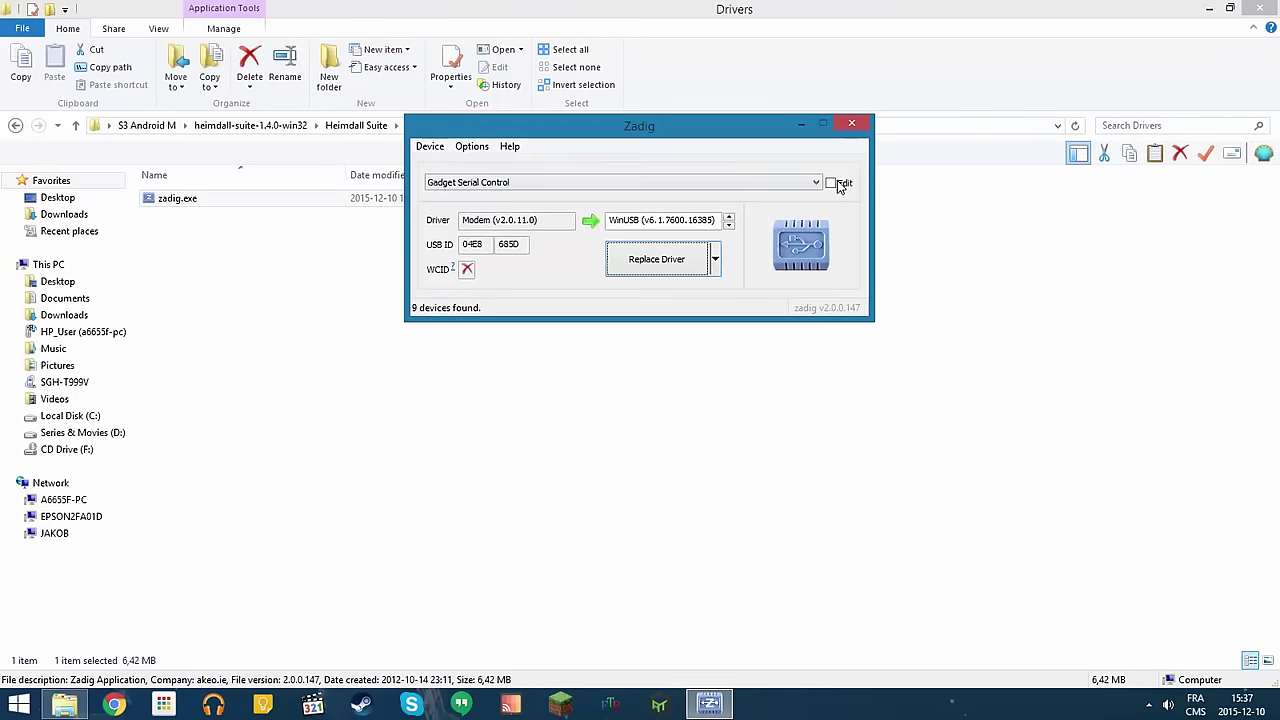
left_click(779, 189)
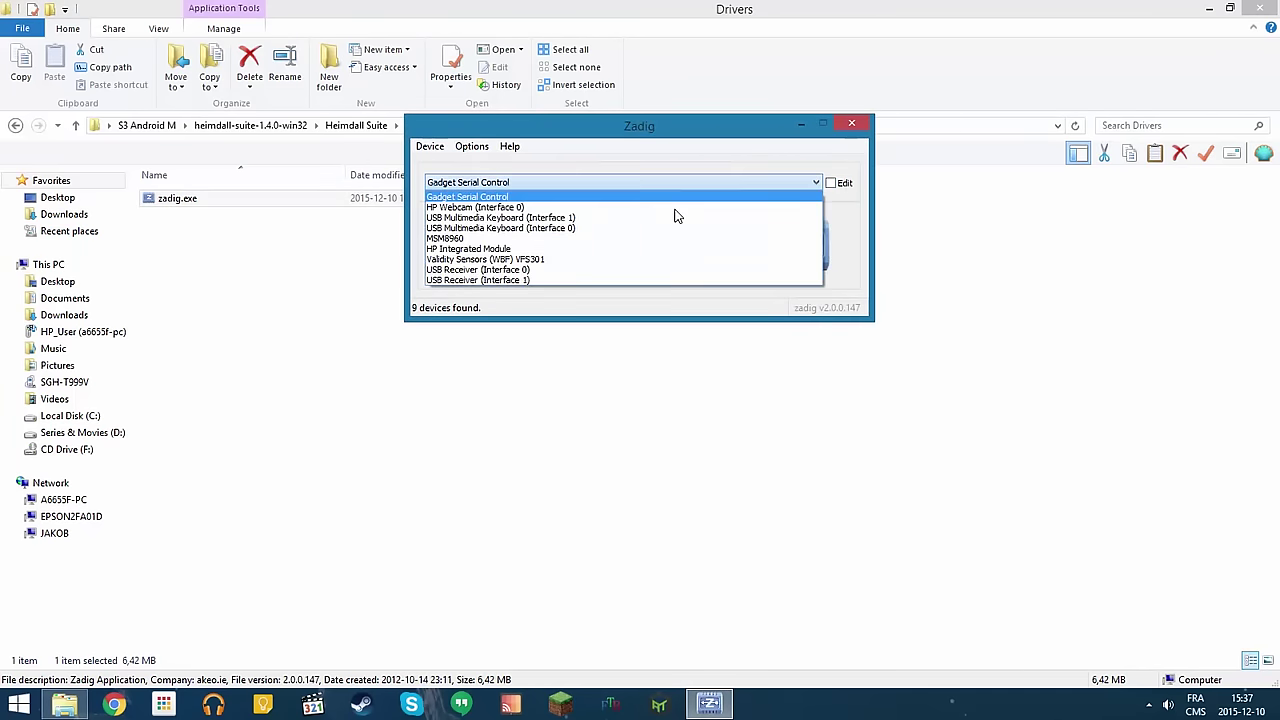
left_click(474, 240)
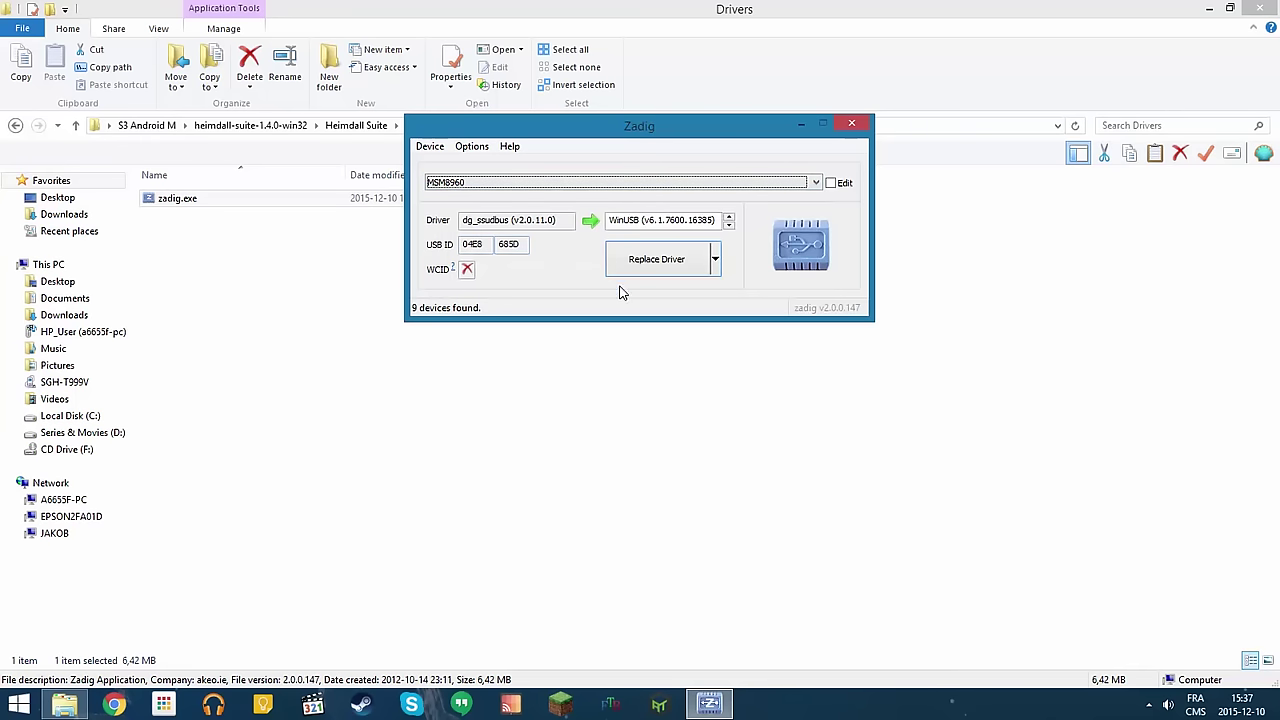
left_click(715, 259)
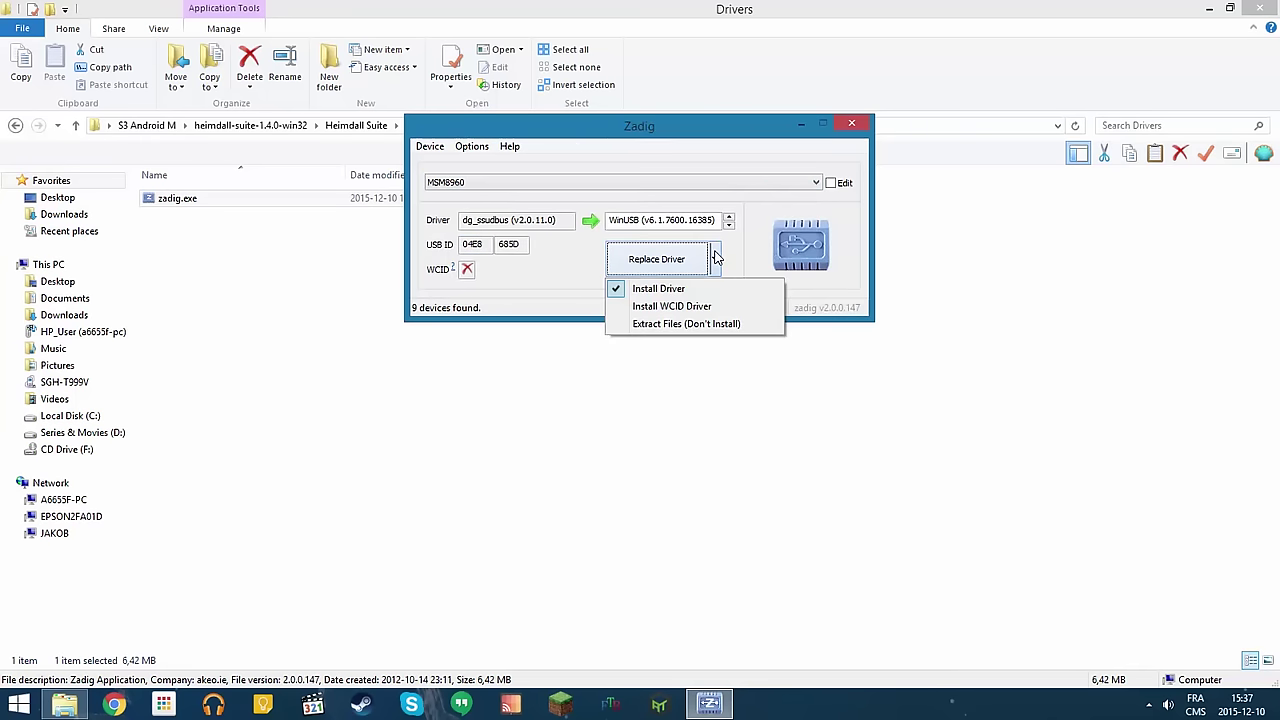
left_click(658, 290)
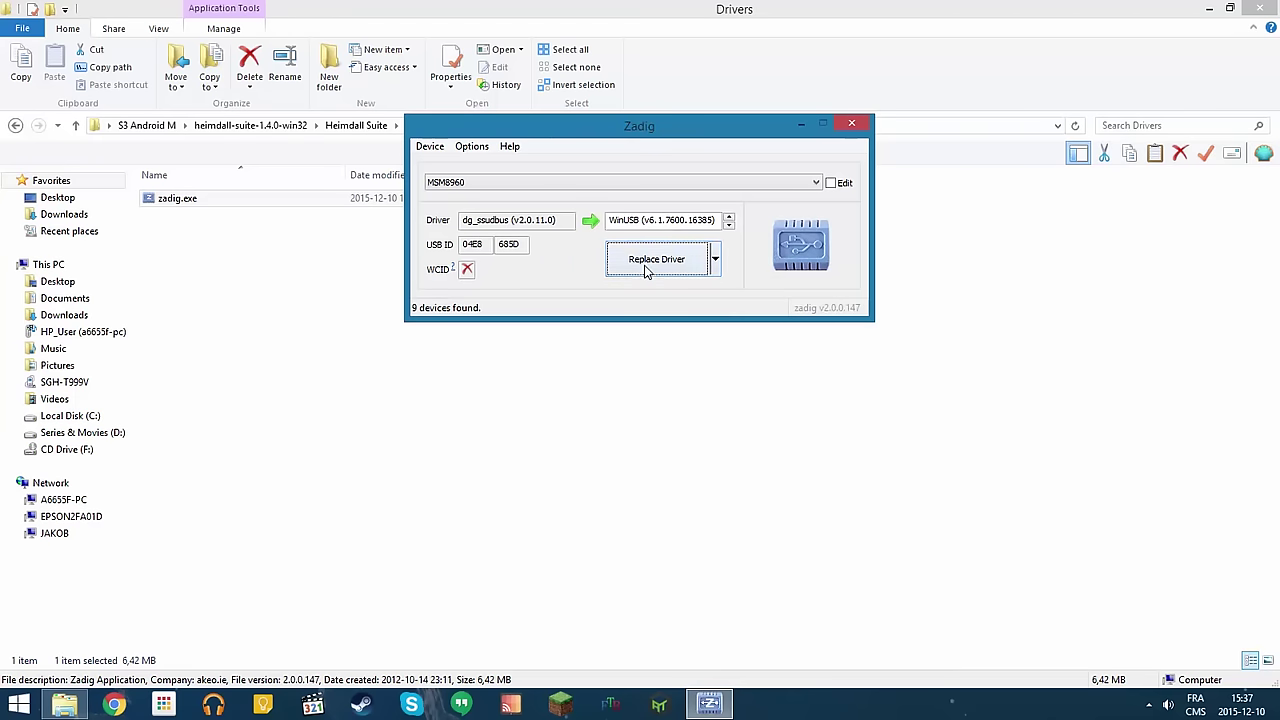
left_click(646, 268)
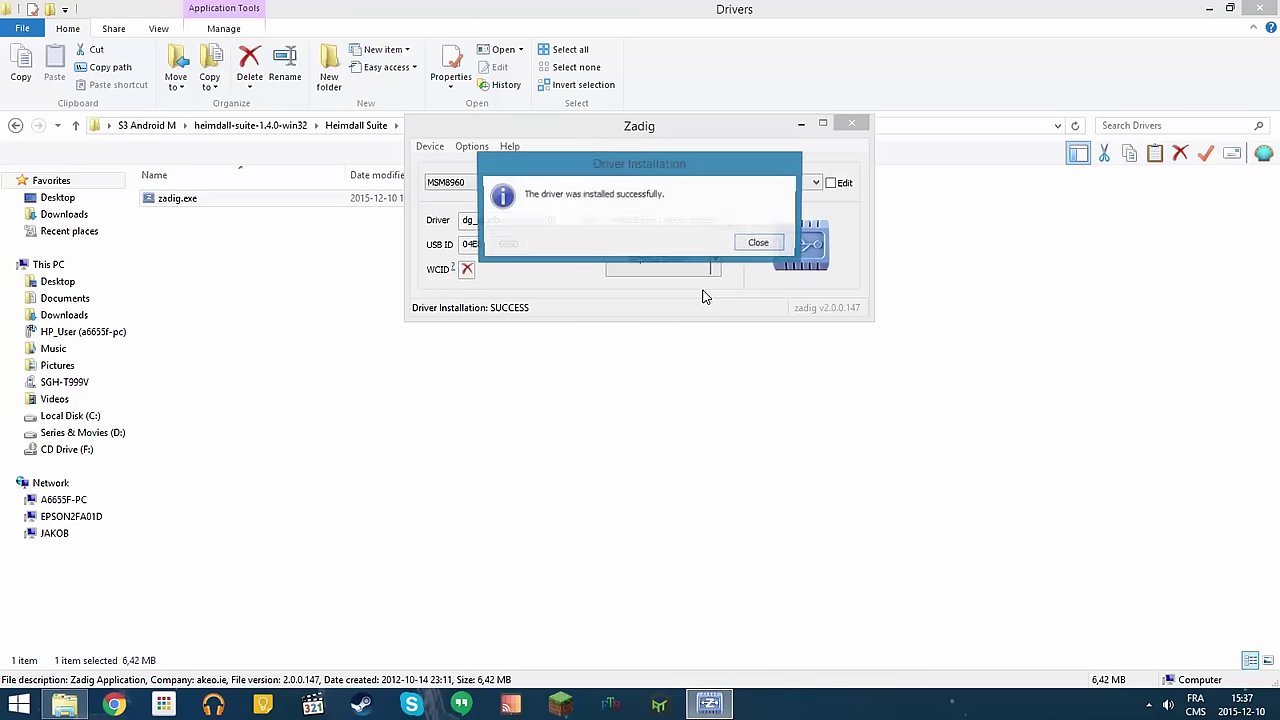
left_click(765, 245)
left_click(851, 123)
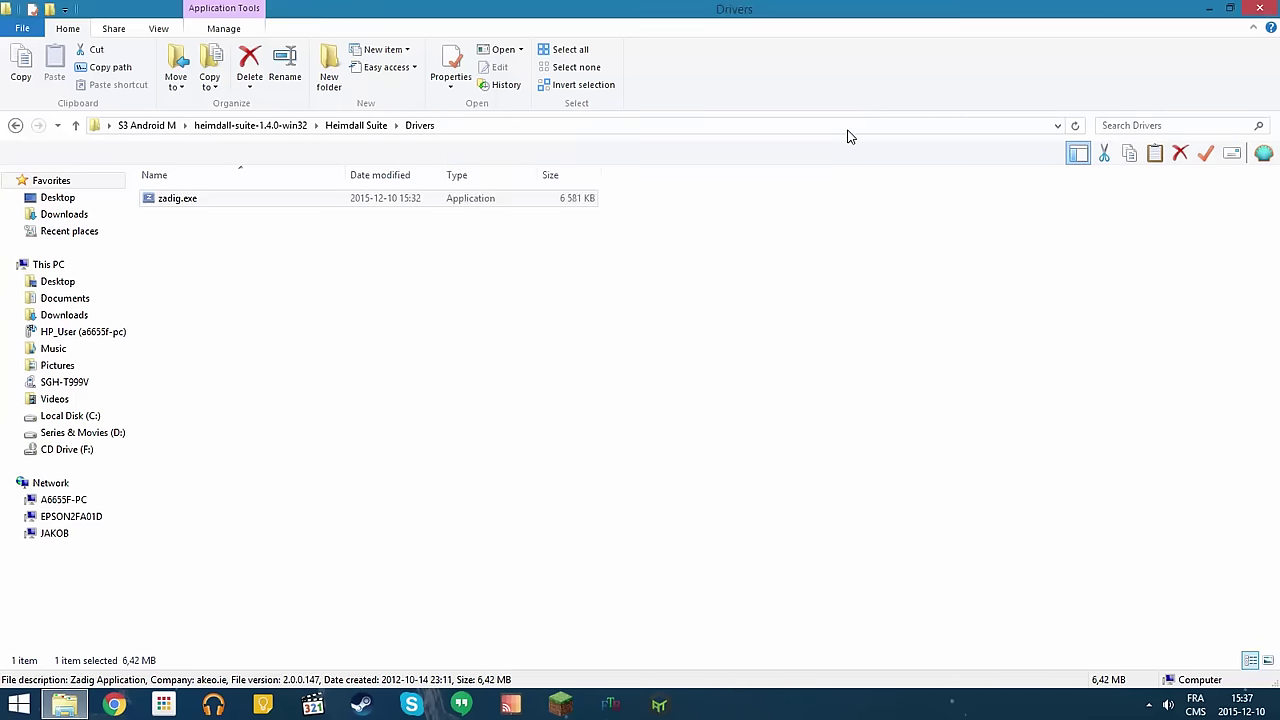
Open a command window in the Heimdall Suite folder.
key("BackSpace")
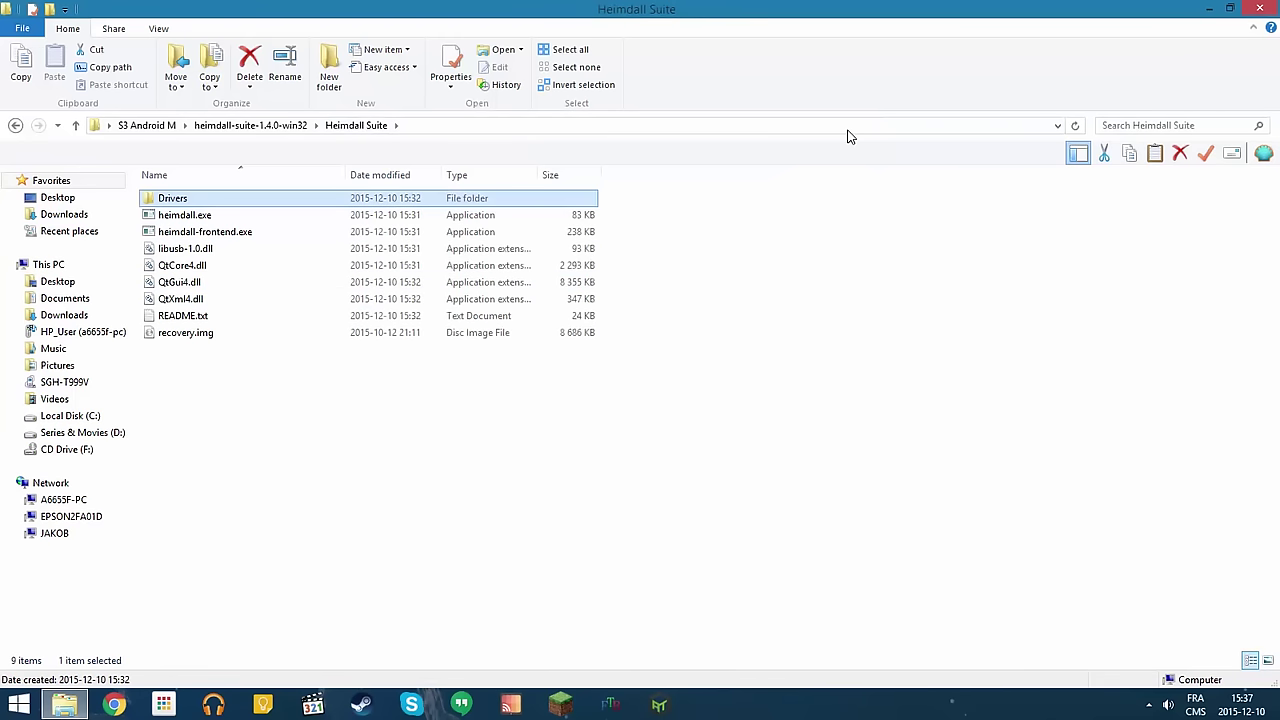
key("shift+F10")
key("Up")
key("Up")
key("Up")
key("Up")
key("Up")
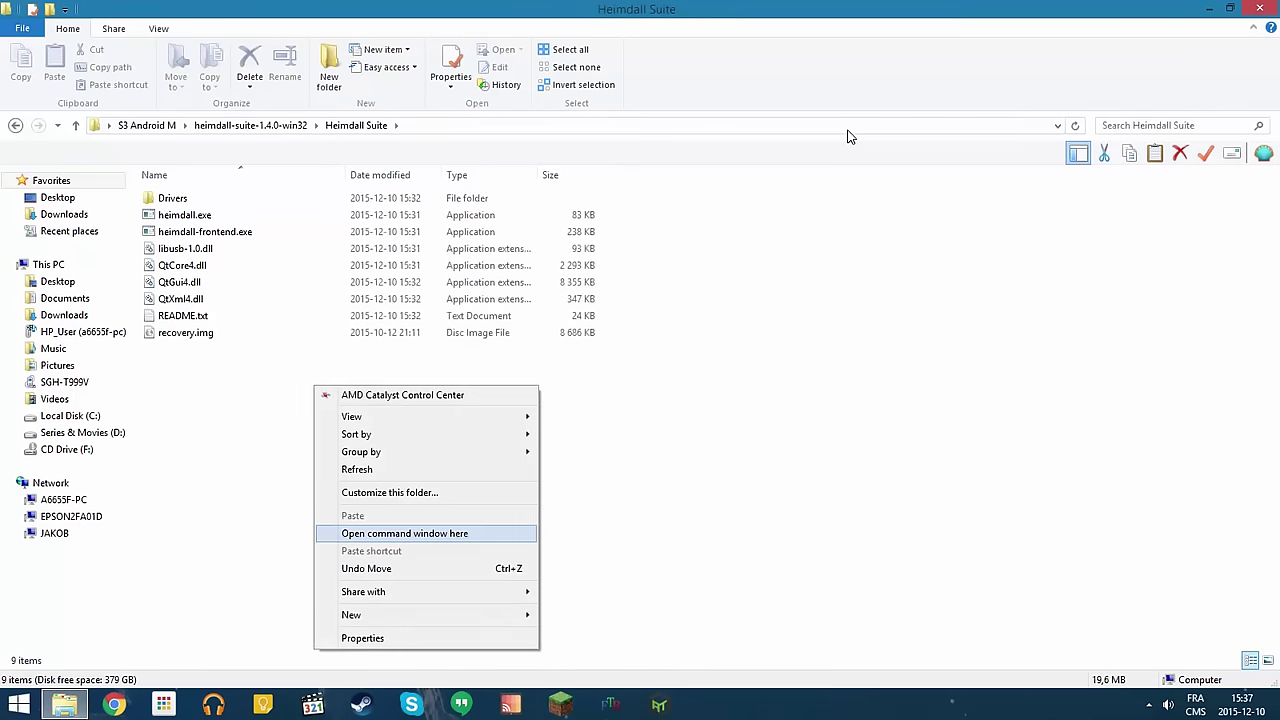
key("Return")
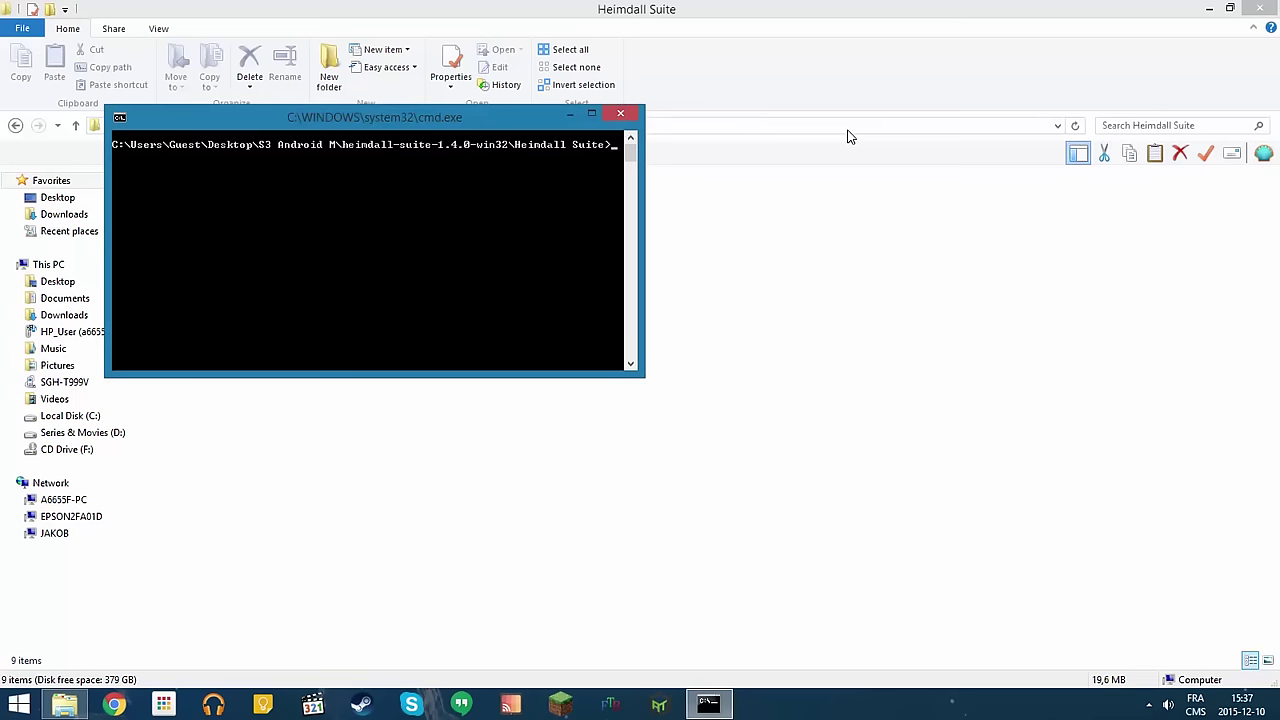
Run heimdall flash --RECOVERY recovery.img --no-reboot to flash the recovery image.
type("heimdall flash --RECOB")
key("BackSpace")
type("VERY")
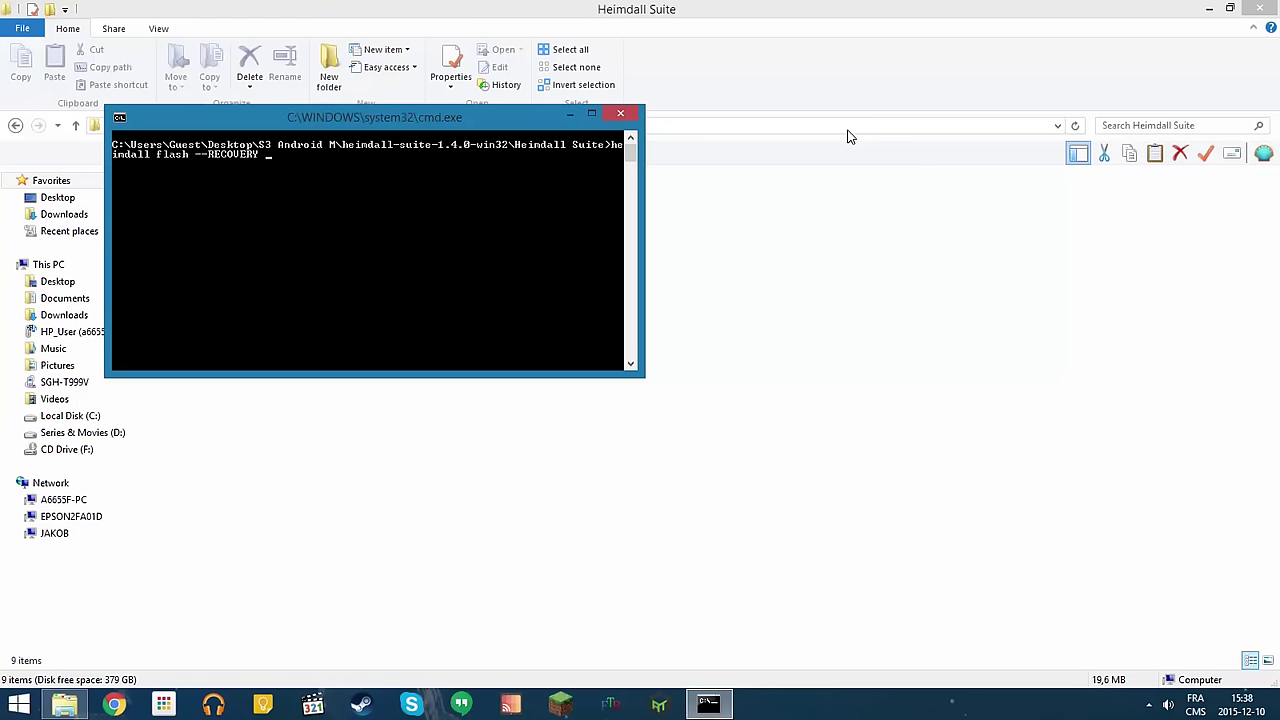
type(" recovery.img --no-reboot")
key("Return")
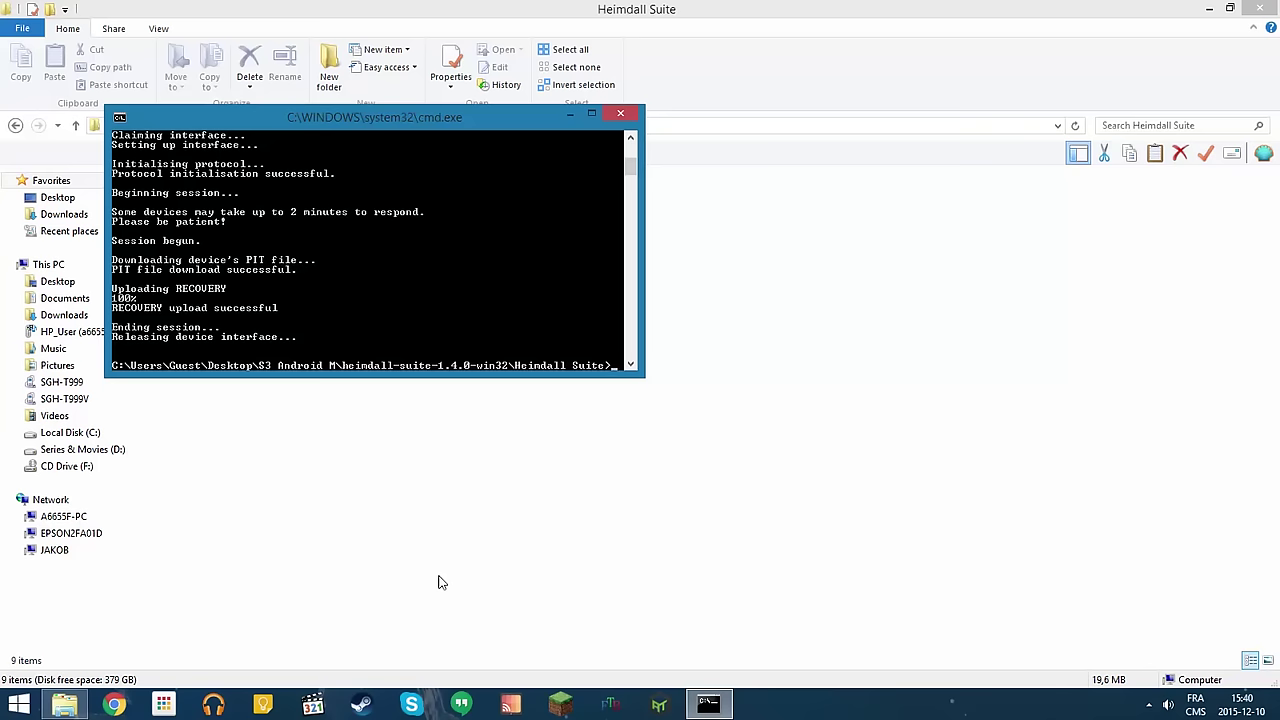
Exit the Heimdall command window and go to the S3 Android M folder with the cm-13.0 and GApps zips.
type("exit")
key("Return")
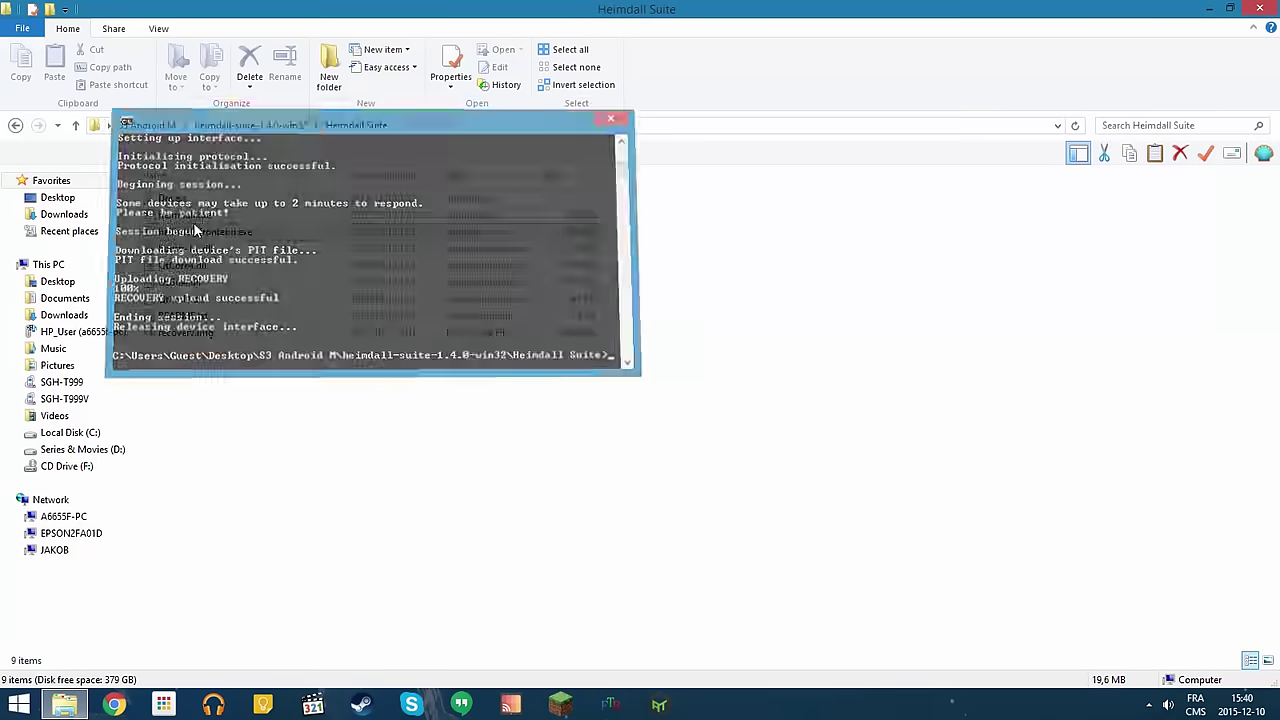
left_click(150, 127)
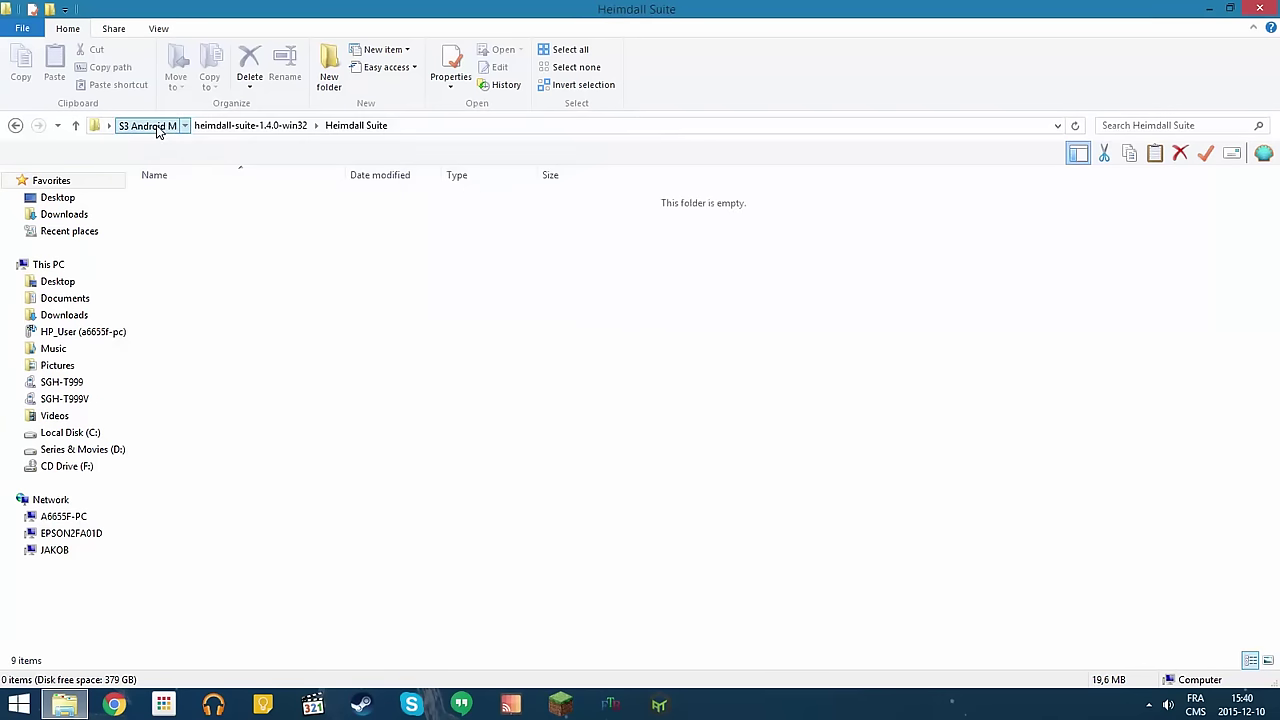
left_click(200, 250)
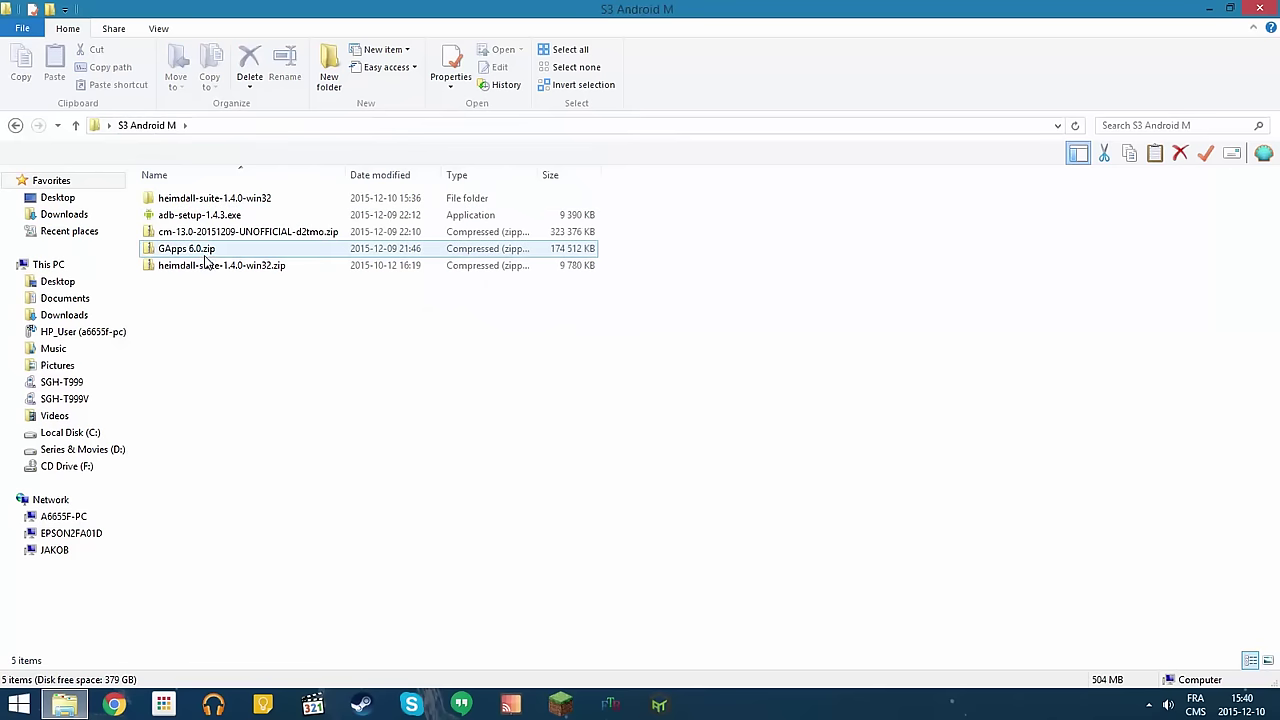
left_click(197, 234)
left_click(186, 247, "ctrl")
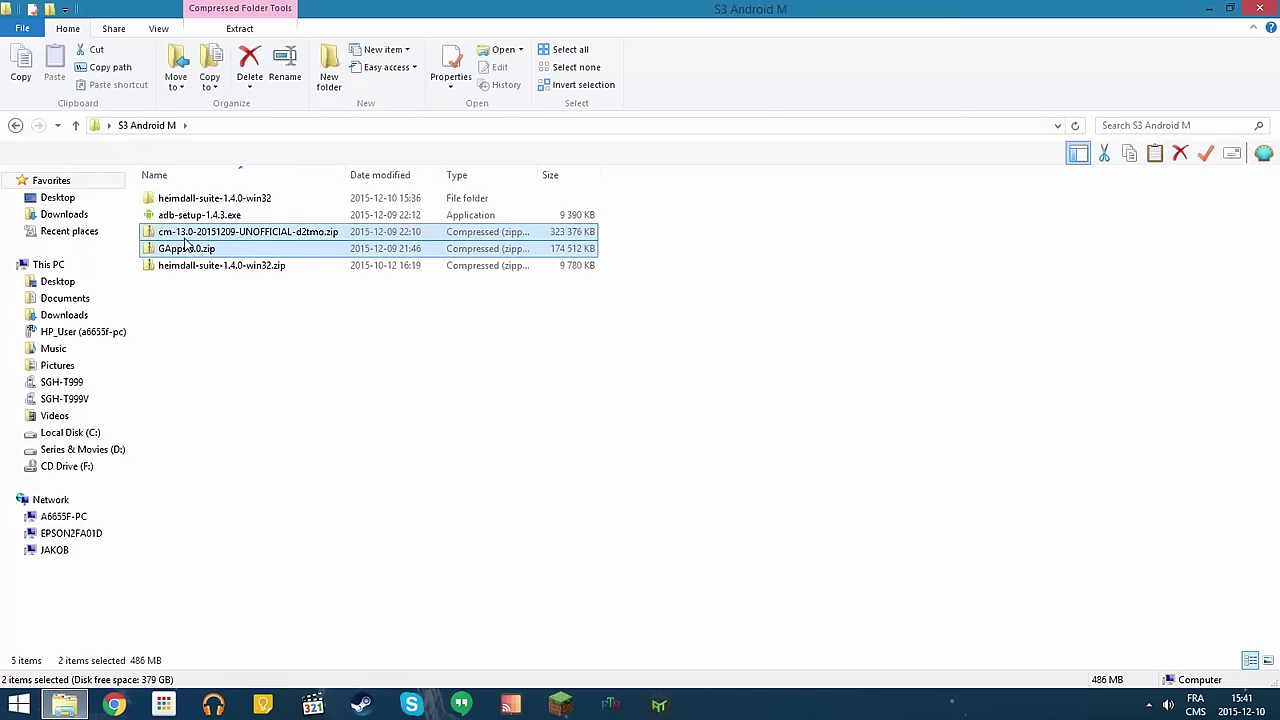
left_click(238, 321)
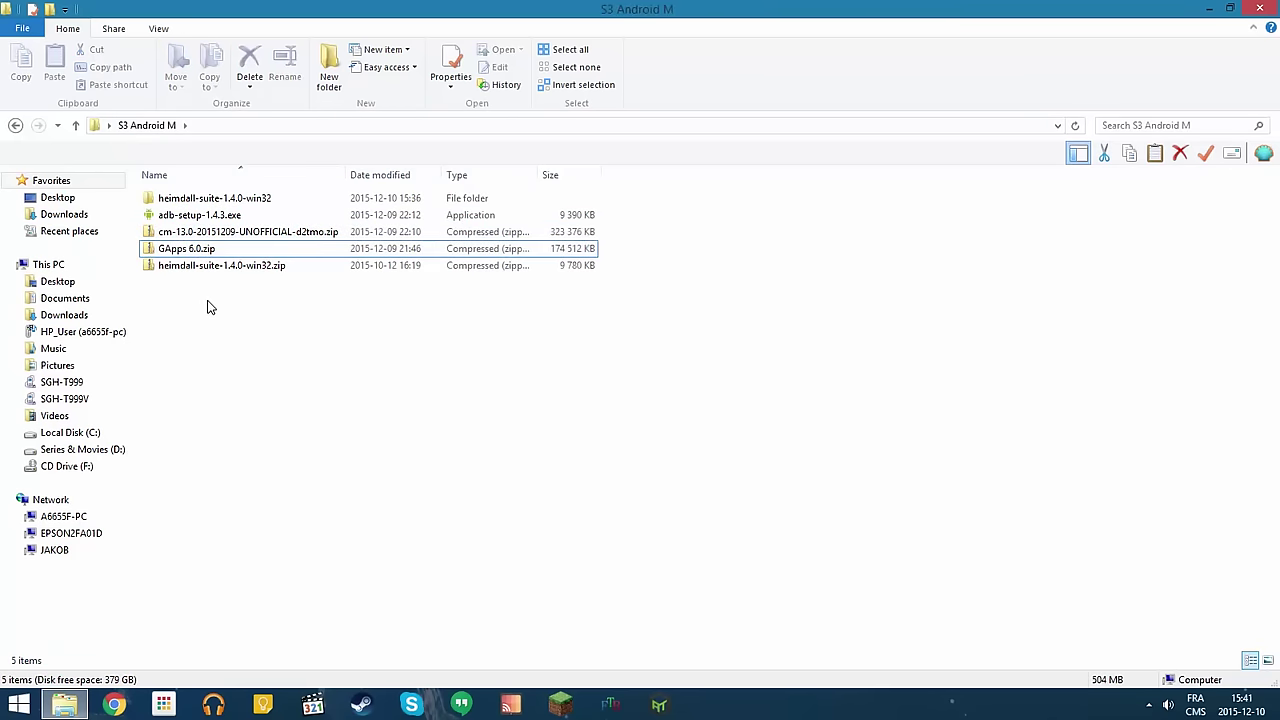
Open a command window in the S3 Android M folder from its context menu.
right_click(205, 297)
left_click(200, 297)
right_click(200, 296)
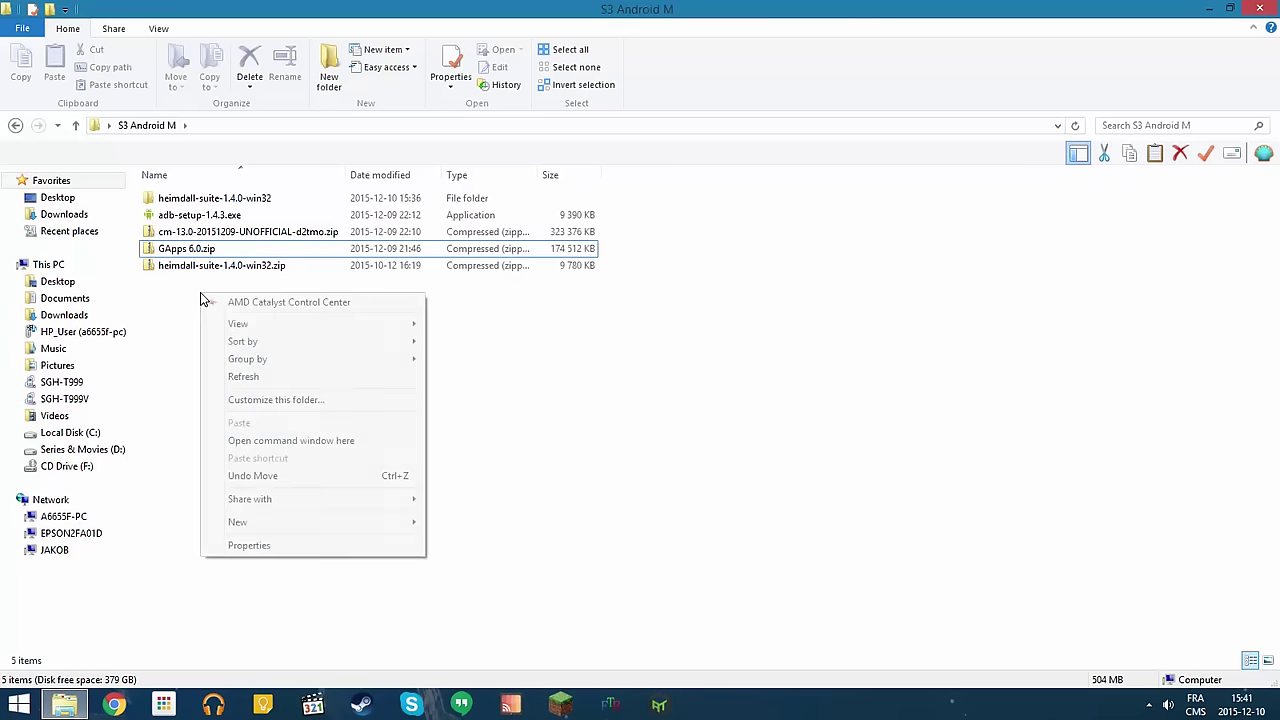
left_click(259, 449)
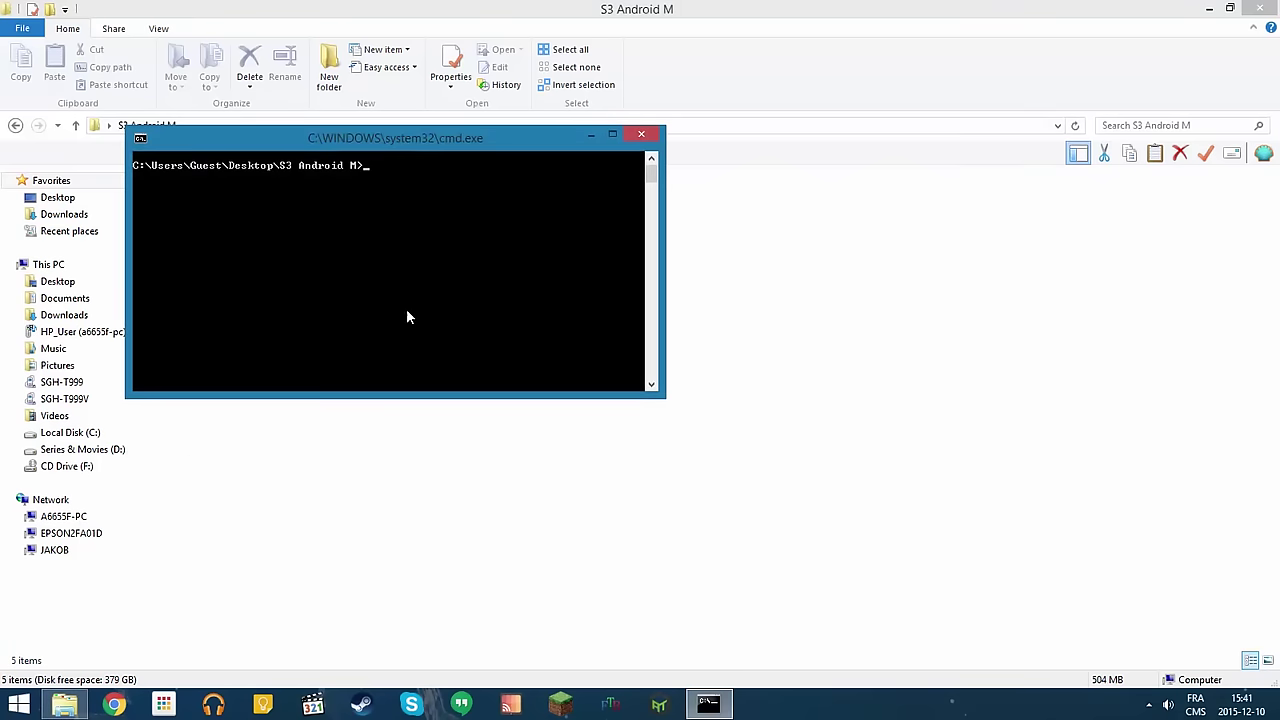
Run adb devices to list the phone in recovery mode, and dismiss the Vysor error notification.
type("adb devices")
key("Return")
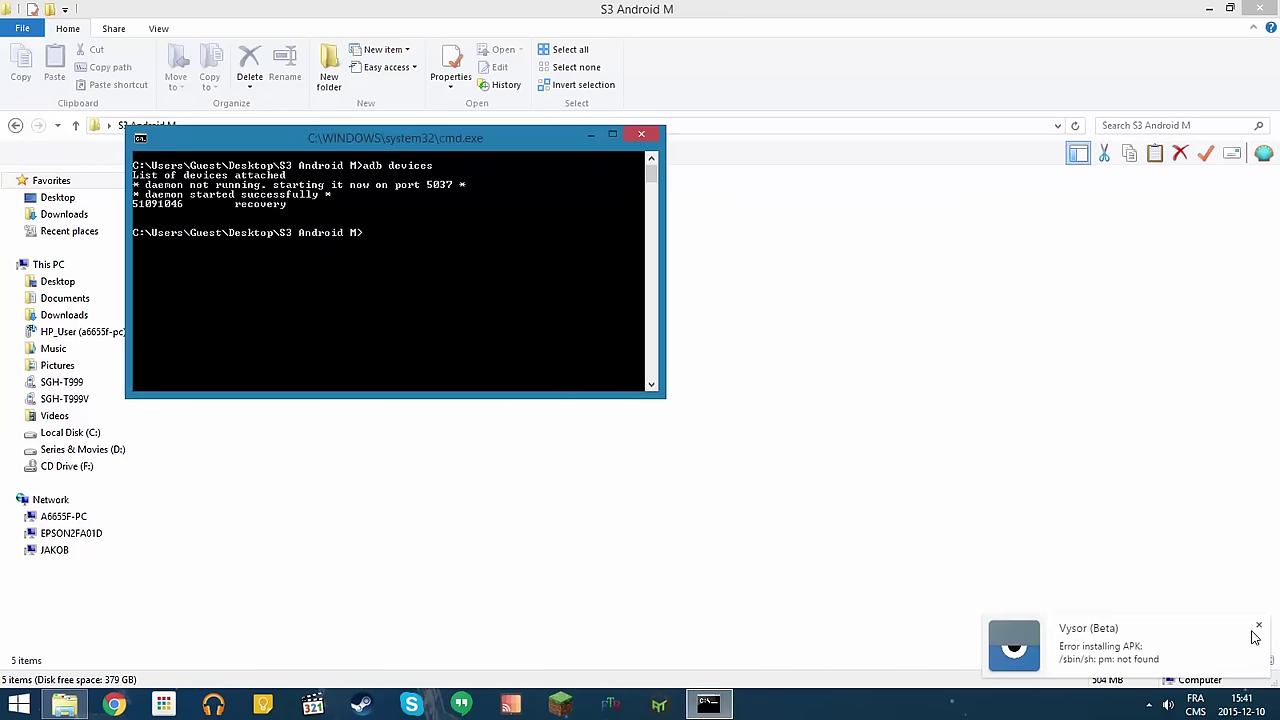
left_click(1258, 625)
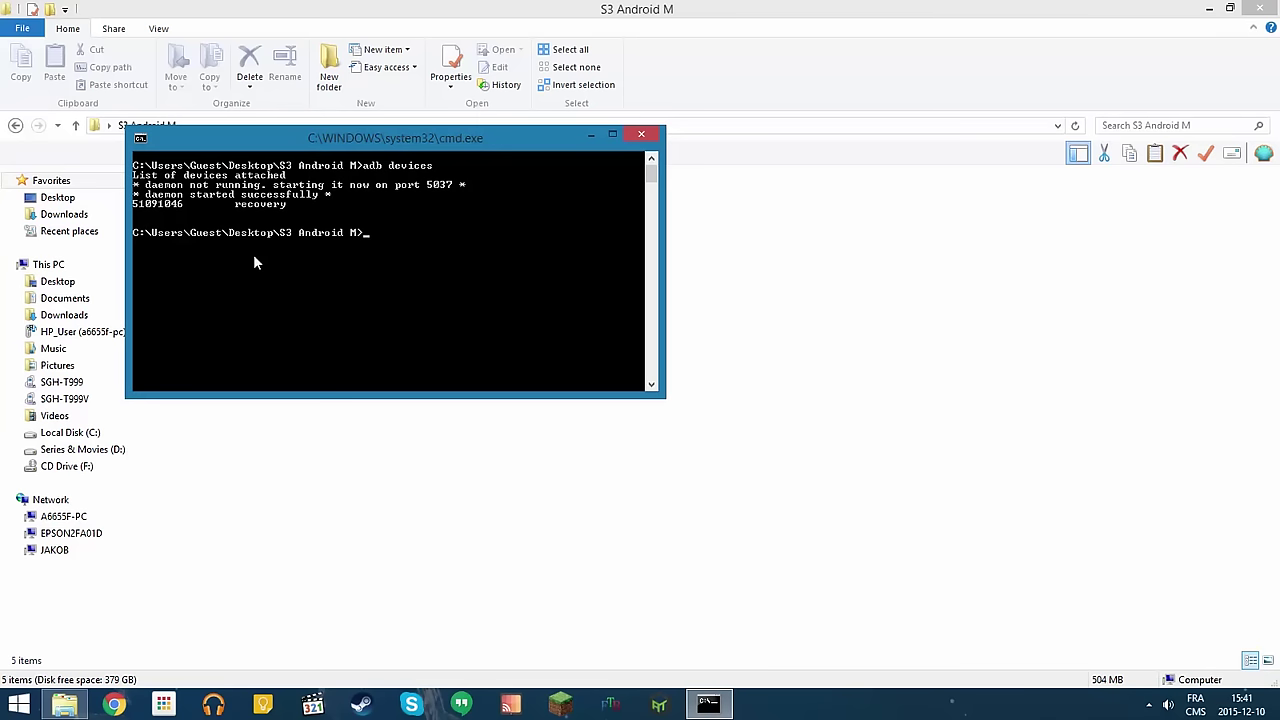
mouse_move(125, 206)
left_mouse_down()
mouse_move(139, 208)
mouse_move(125, 208)
left_mouse_up()
Push the tab-completed cm-13.0 ROM zip to /sdcard with adb push -p.
type("sh")
left_click_drag(368, 148, 632, 344)
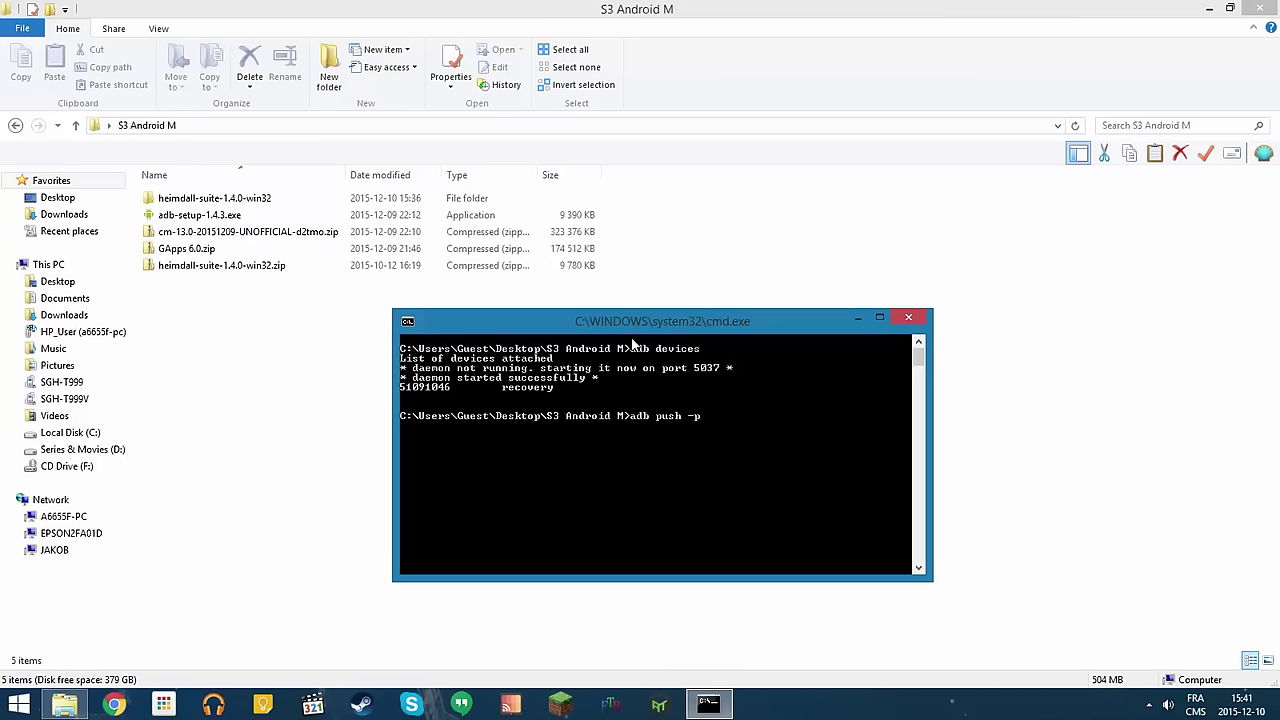
type("cm-13")
key("Tab")
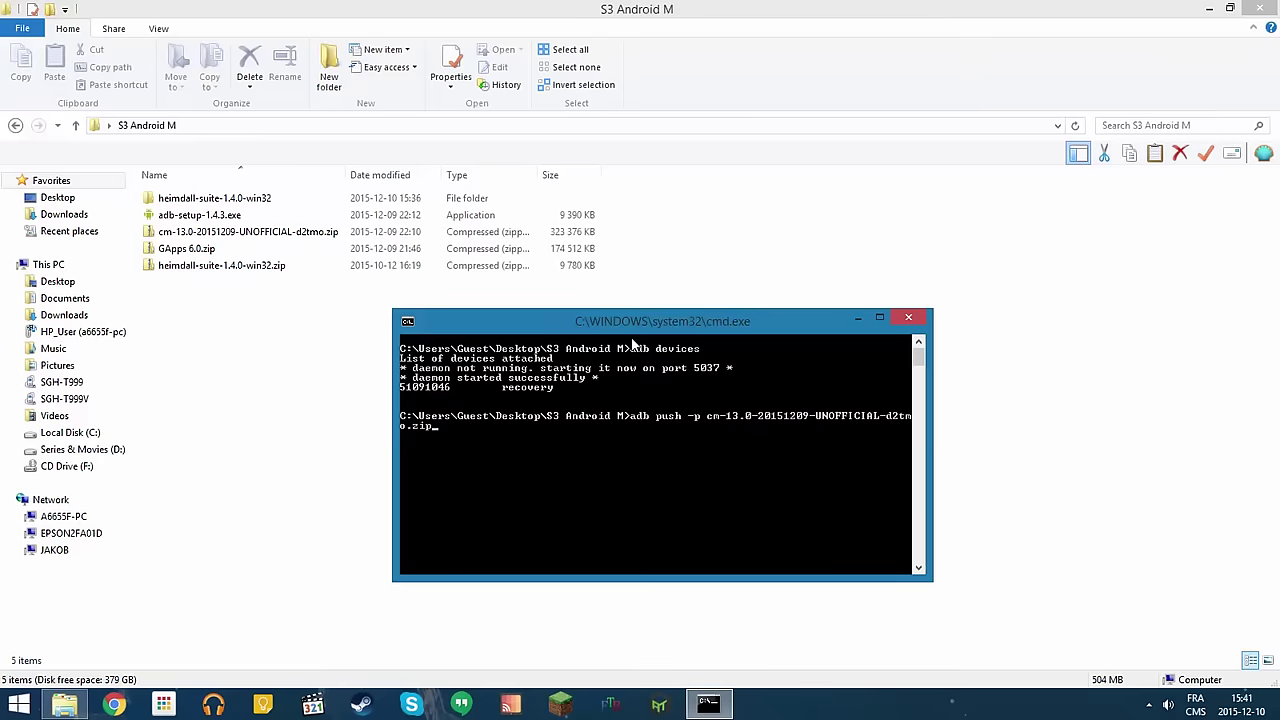
key("Return")
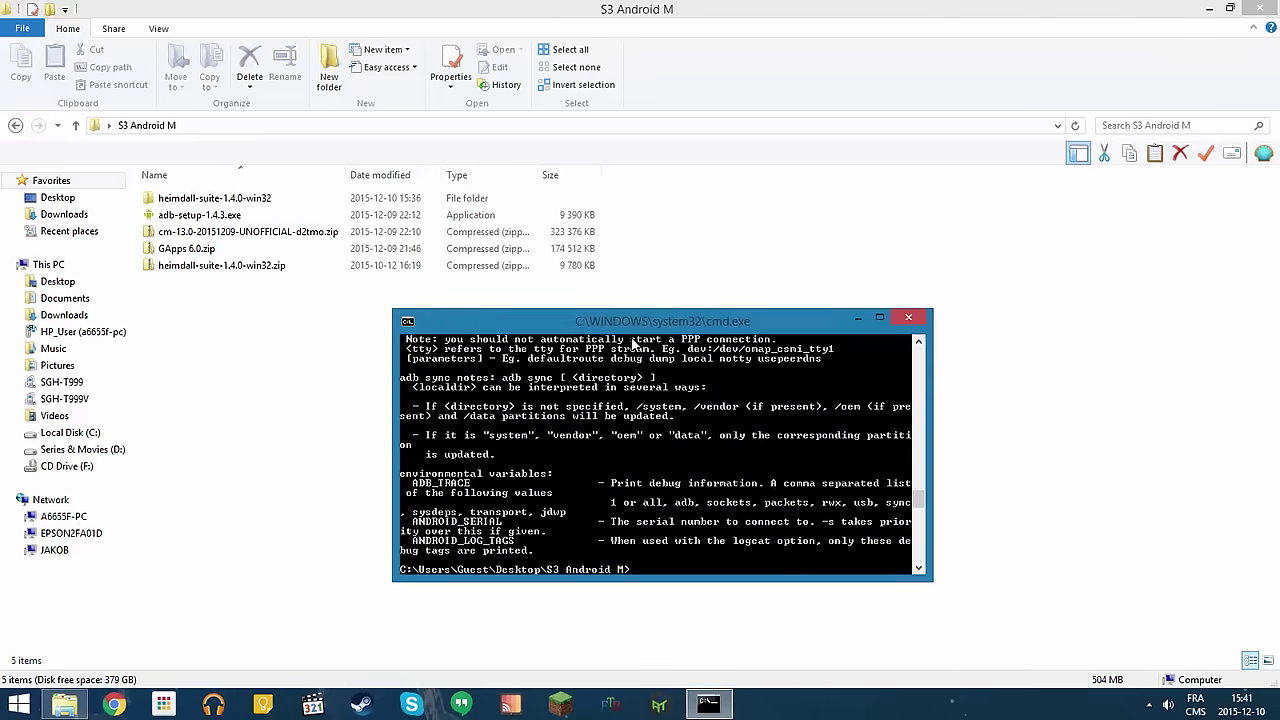
key("Up")
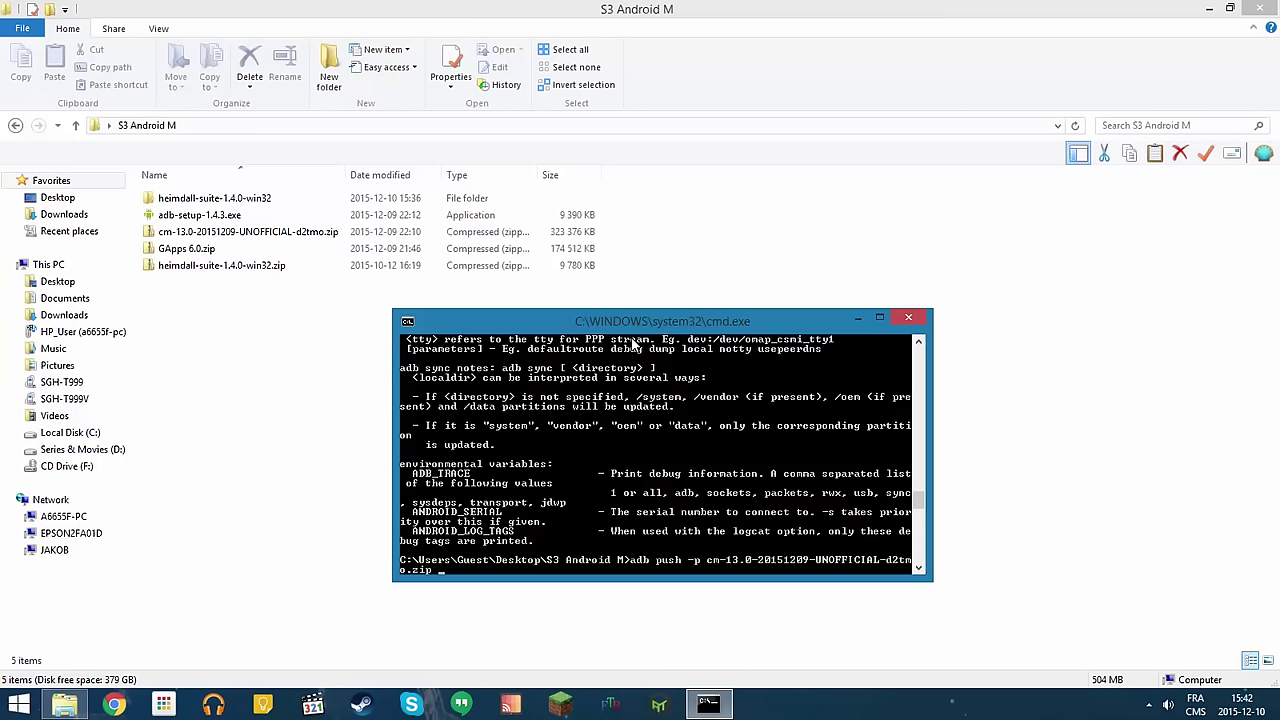
type("#")
key("BackSpace")
type("/sdcard/")
key("Return")
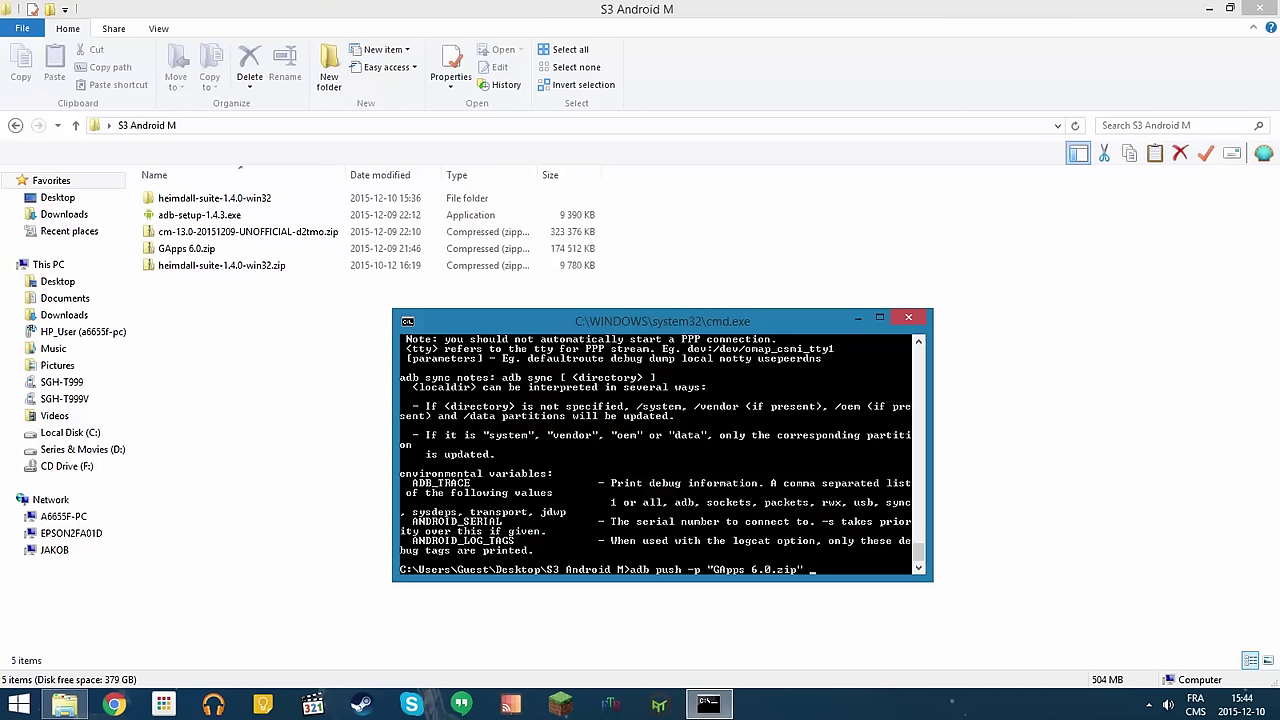
Run adb push -p for "GApps 6.0.zip" with /sdcard/ as the destination.
type("/sdcard/")
key("Return")
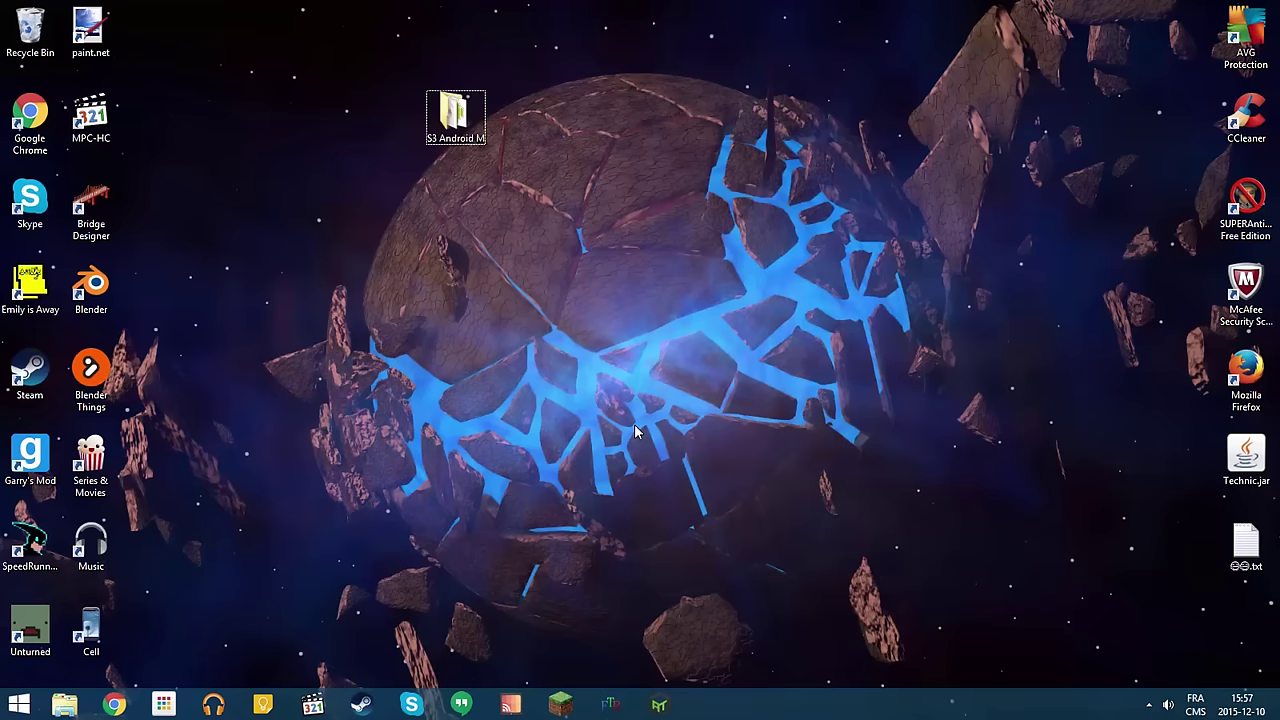
Acknowledge the Vysor connection message and open Settings from the phone's second home page.
left_click(980, 531)
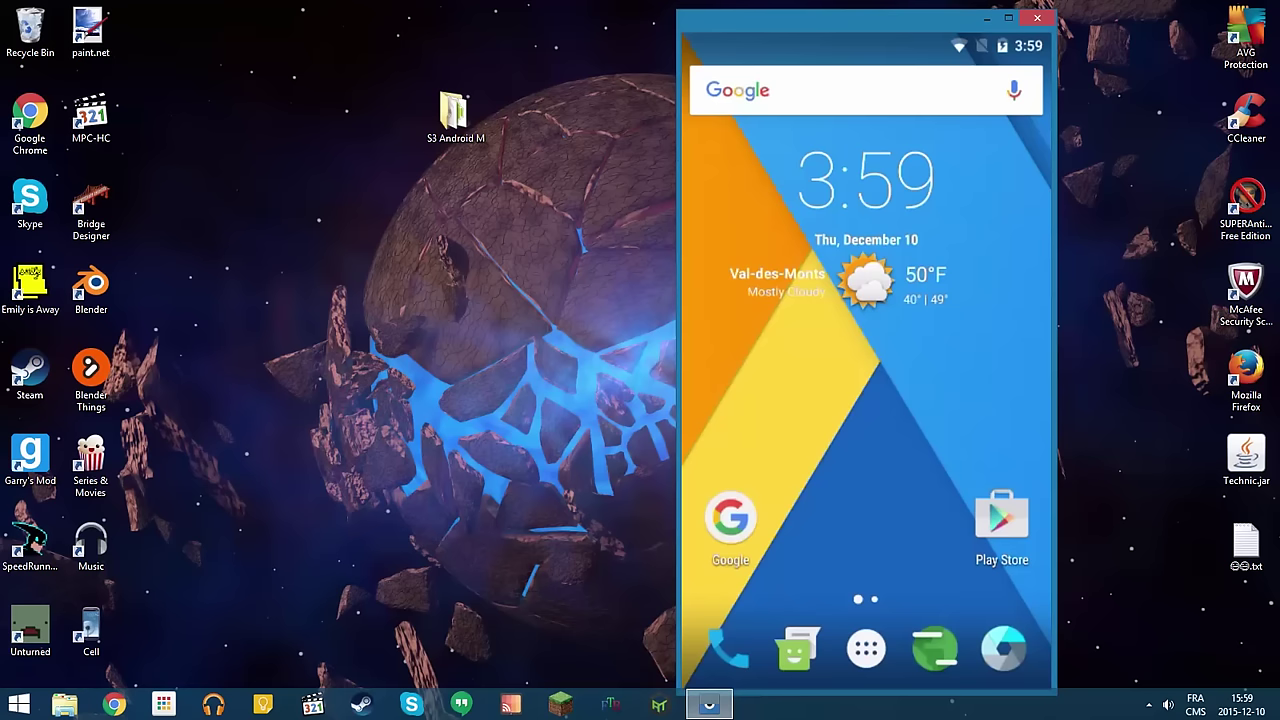
left_click_drag(1000, 400, 760, 400)
left_click(1001, 516)
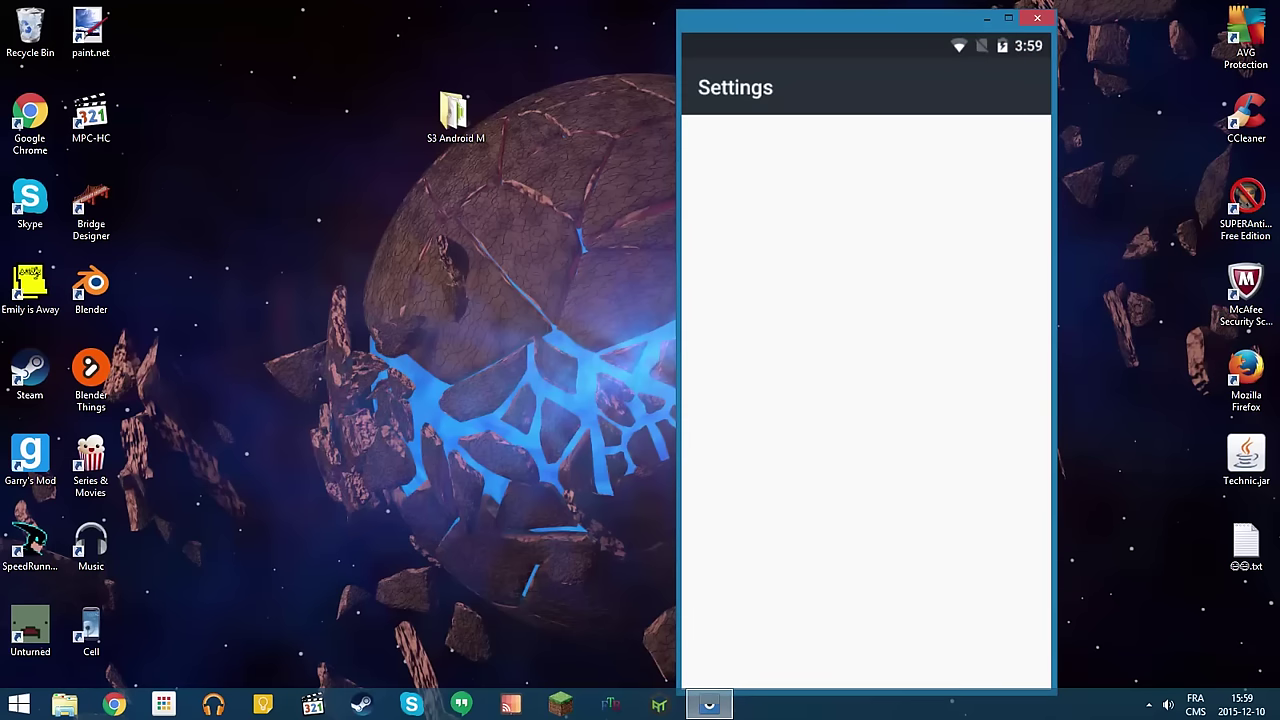
Open About phone, showing Android 6.0.1 and CyanogenMod 13.0, and tap Android version for the easter egg.
scroll(866, 400, "down", 10)
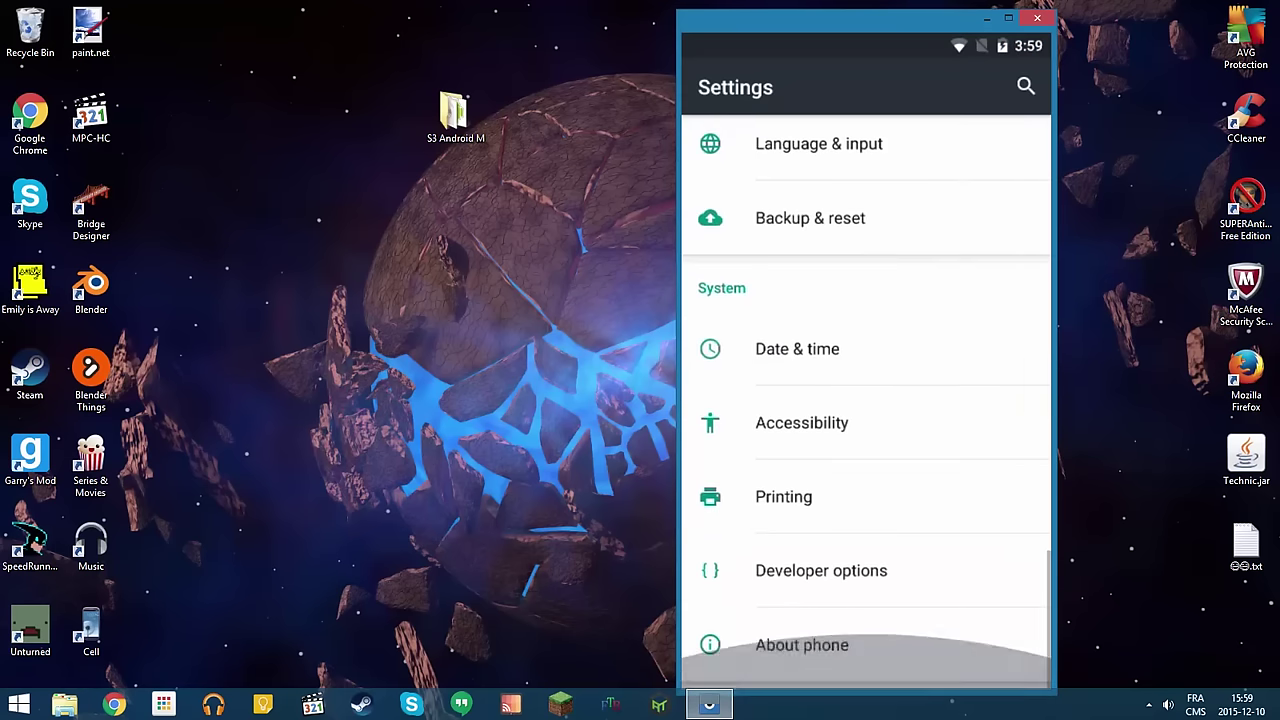
left_click(802, 645)
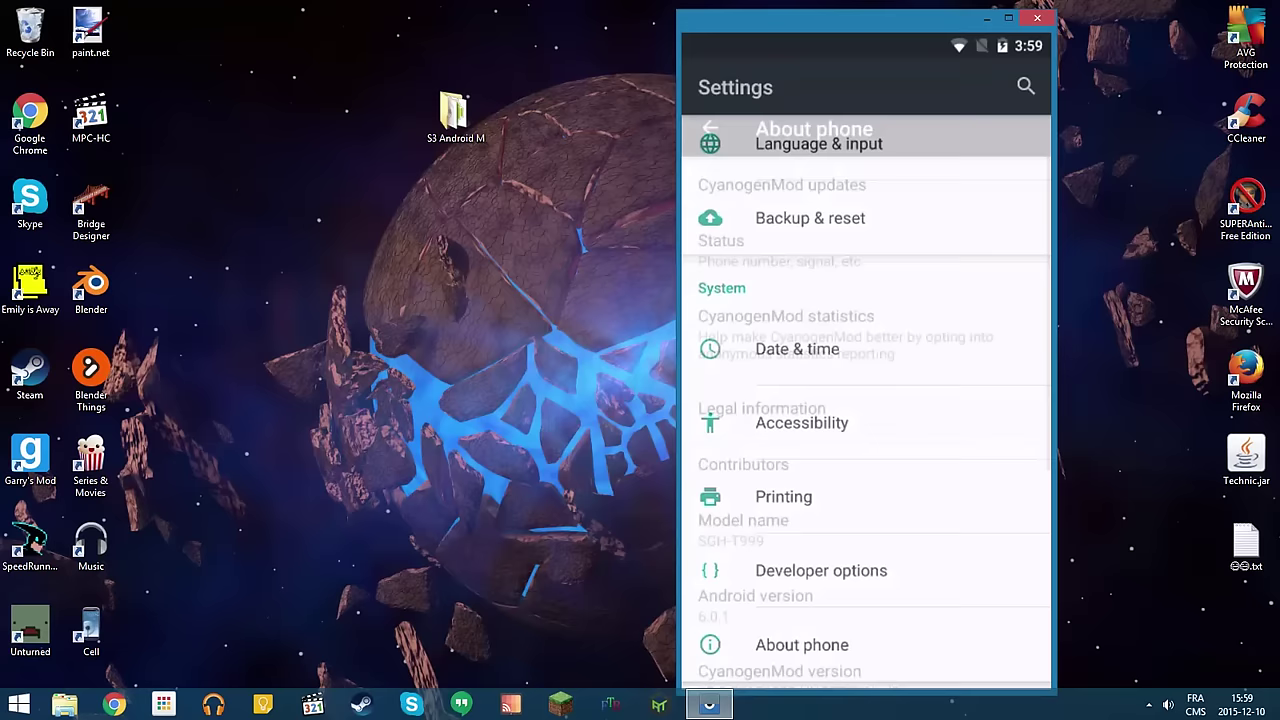
scroll(866, 400, "down", 1)
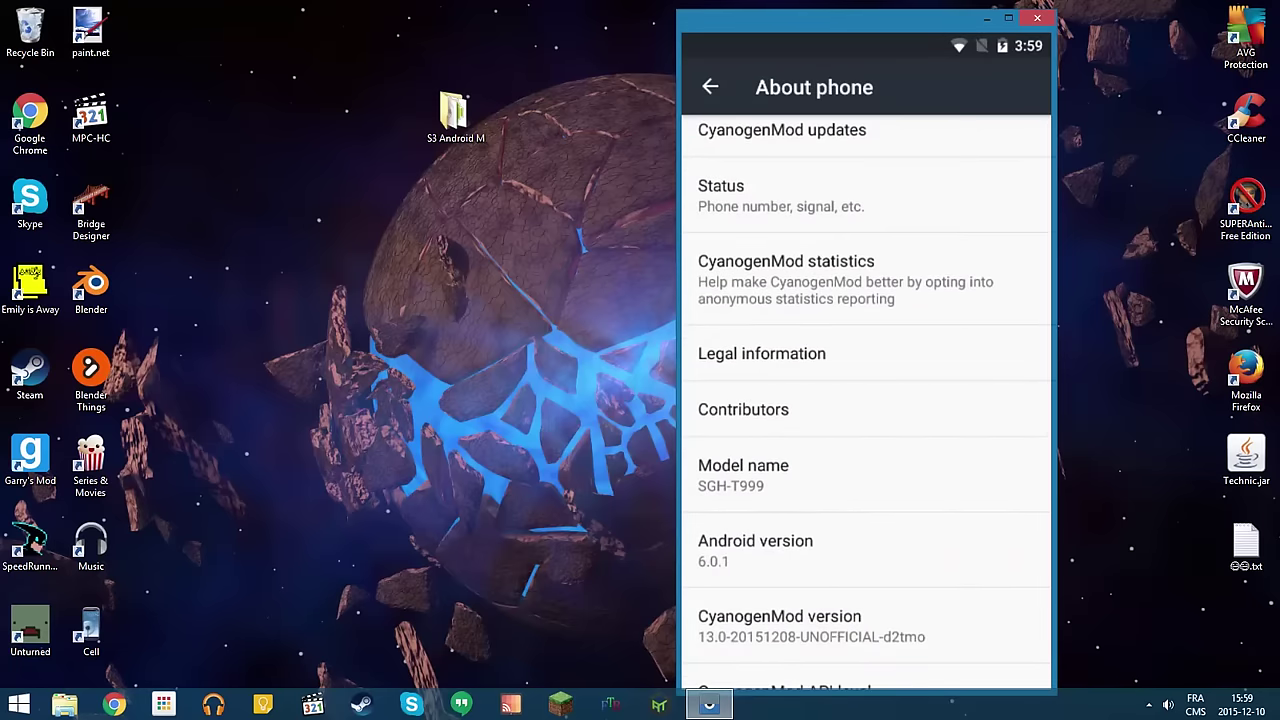
left_click(800, 550)
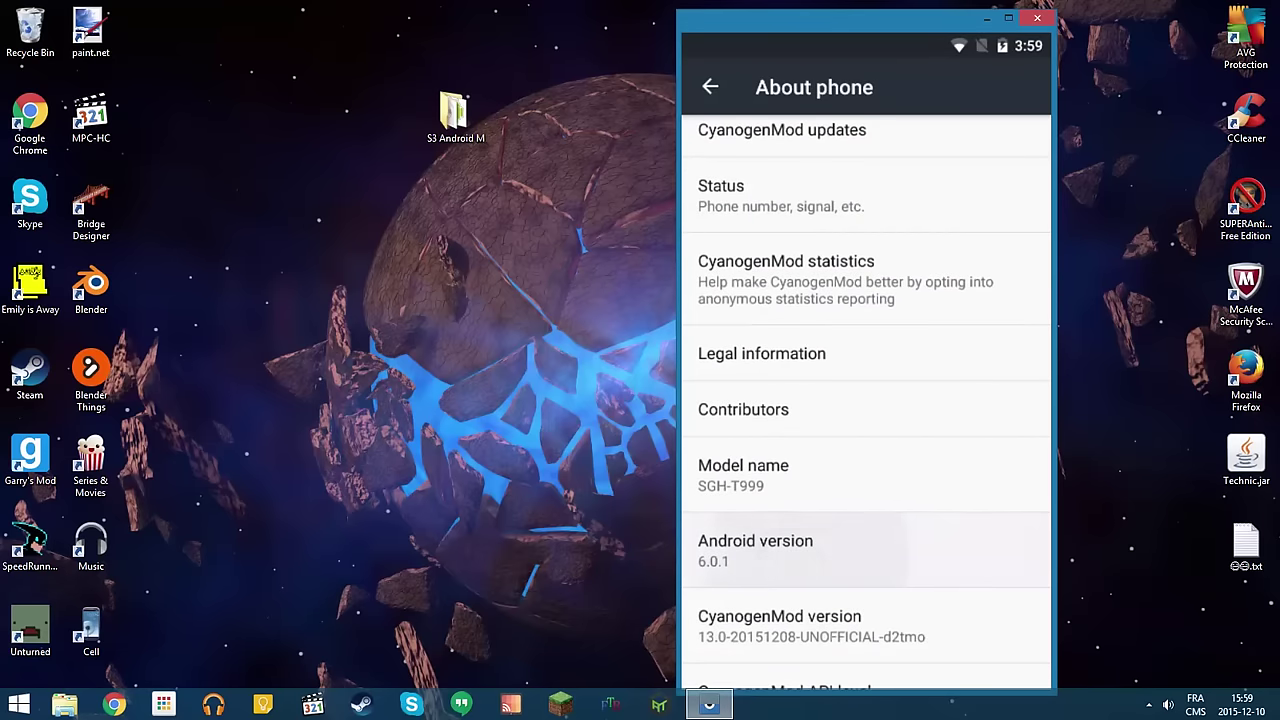
left_click(800, 550)
Play a short round of Marshmallow Land, then return to the first home screen page.
left_click(800, 550)
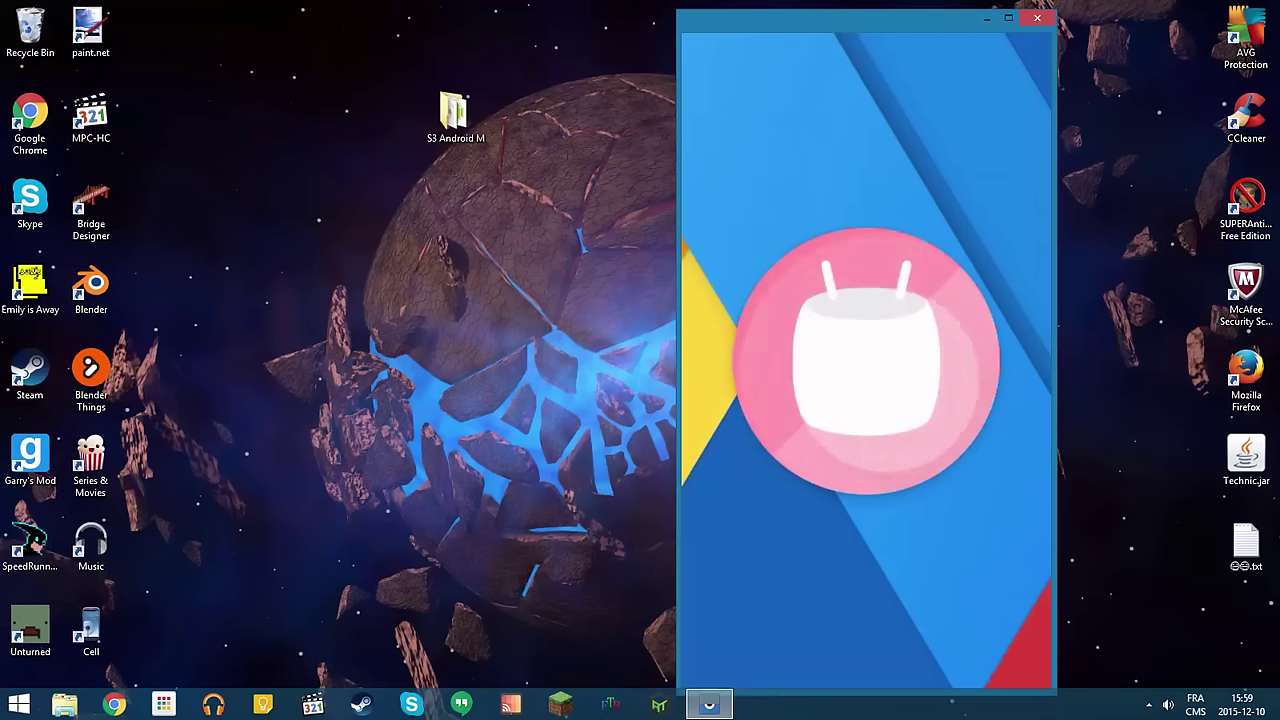
left_click(866, 360)
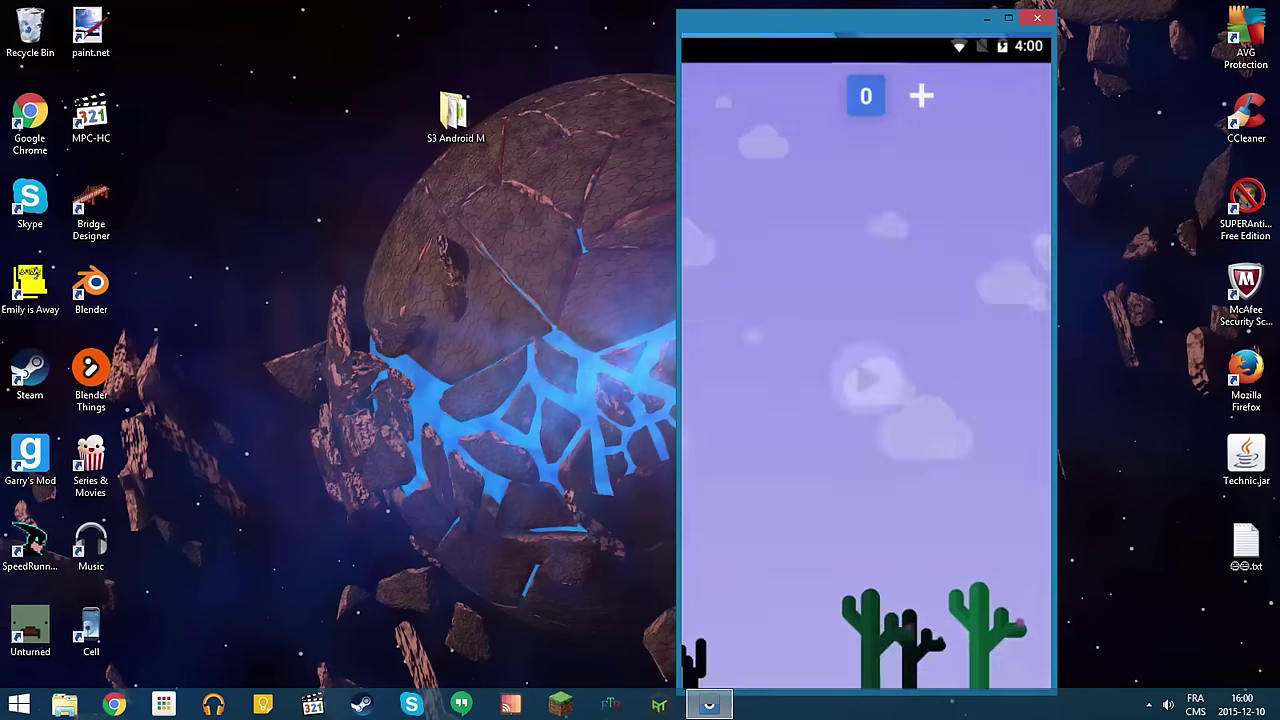
left_click(866, 373)
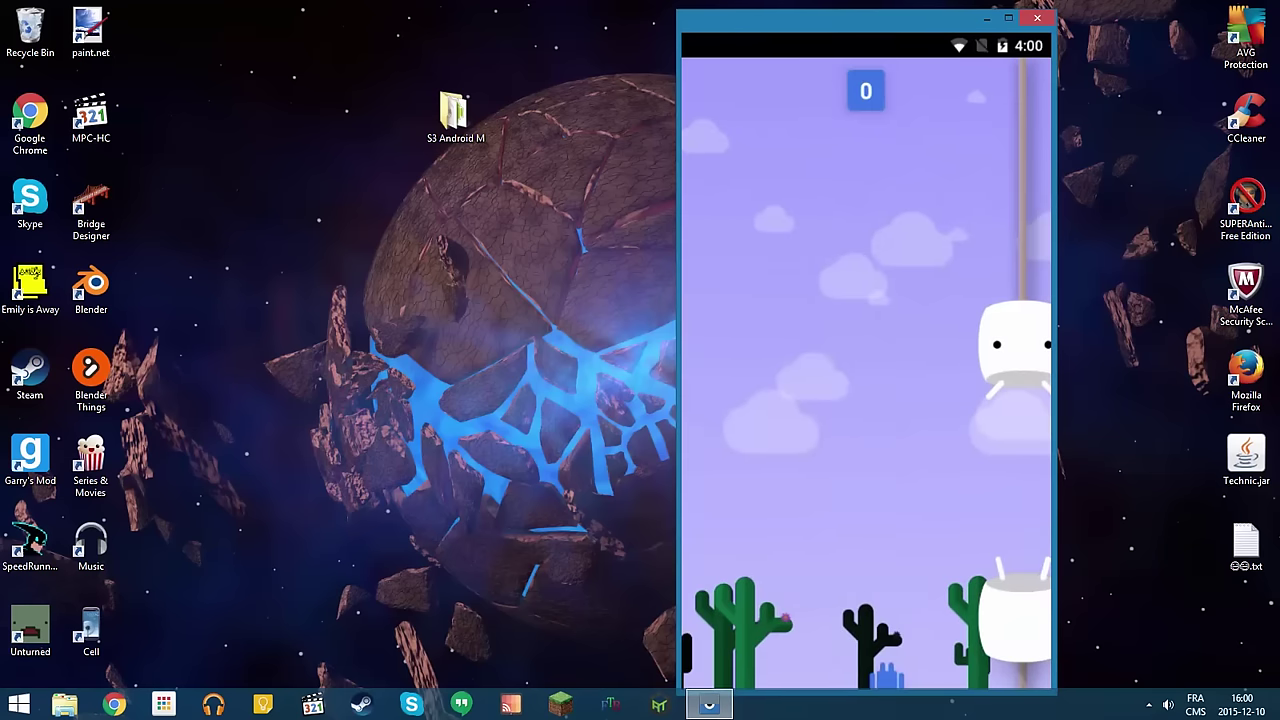
left_click(866, 373)
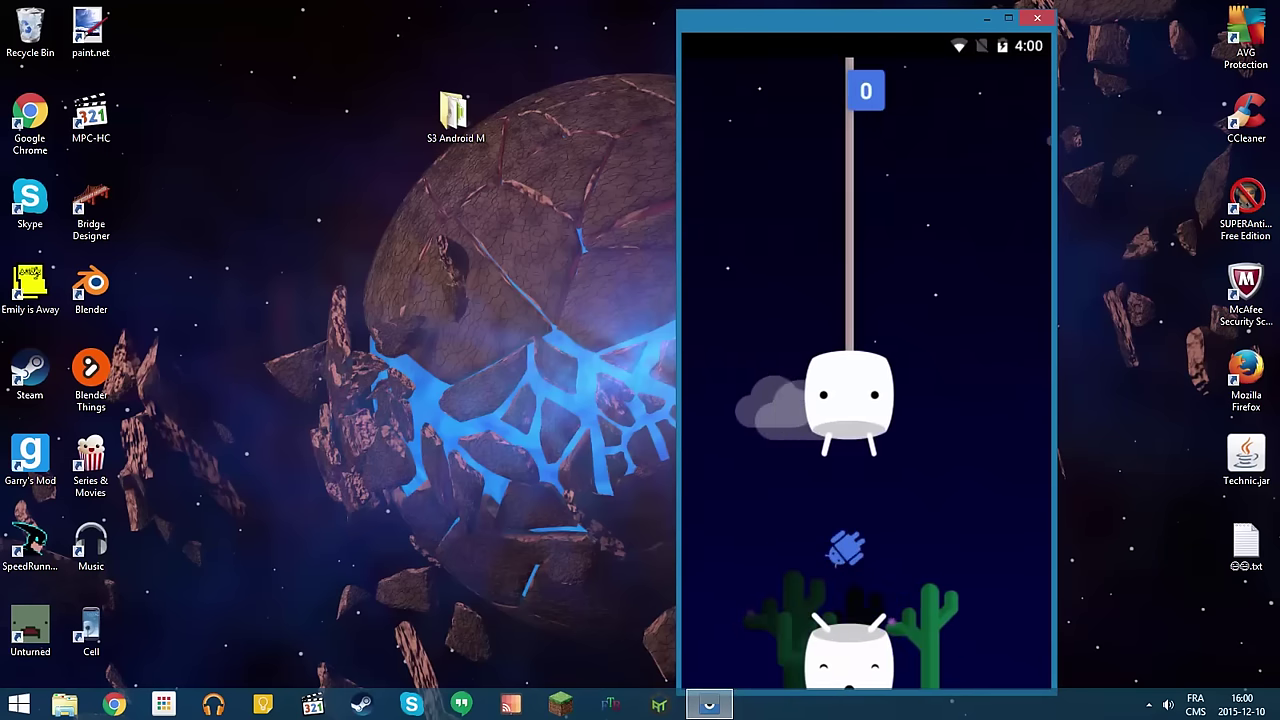
key("space")
key("space")
key("Home")
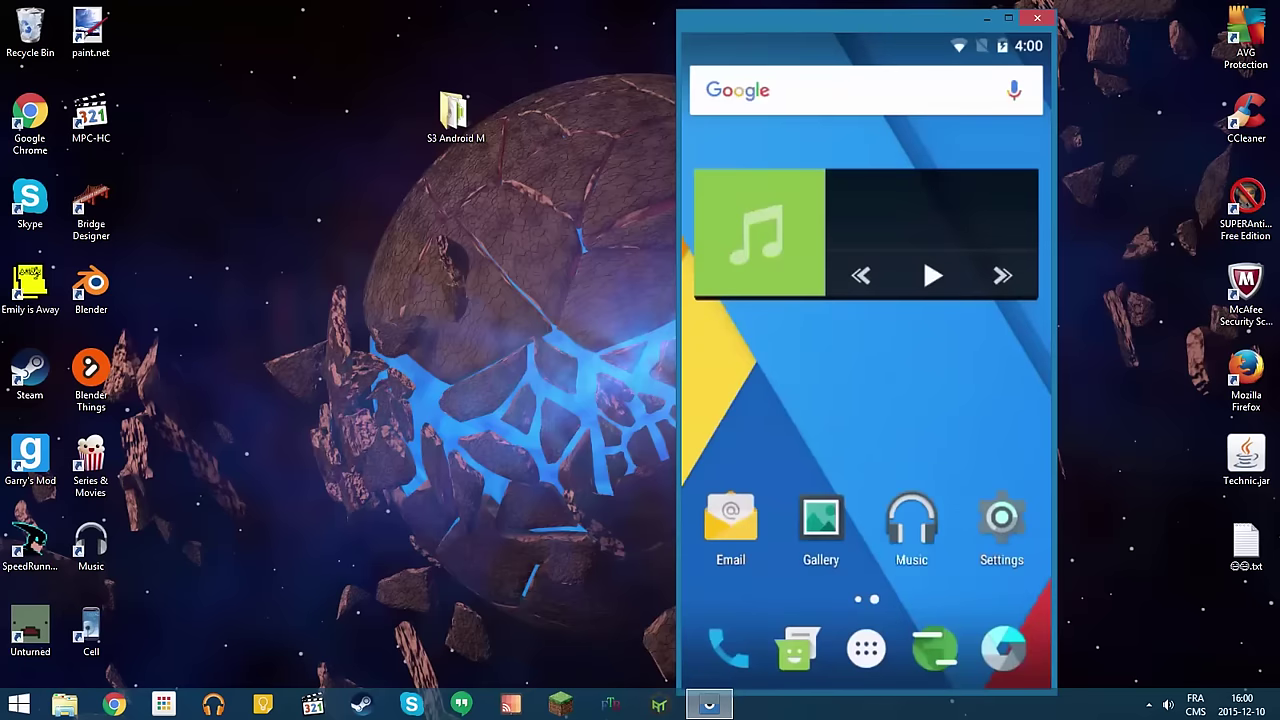
key("Home")
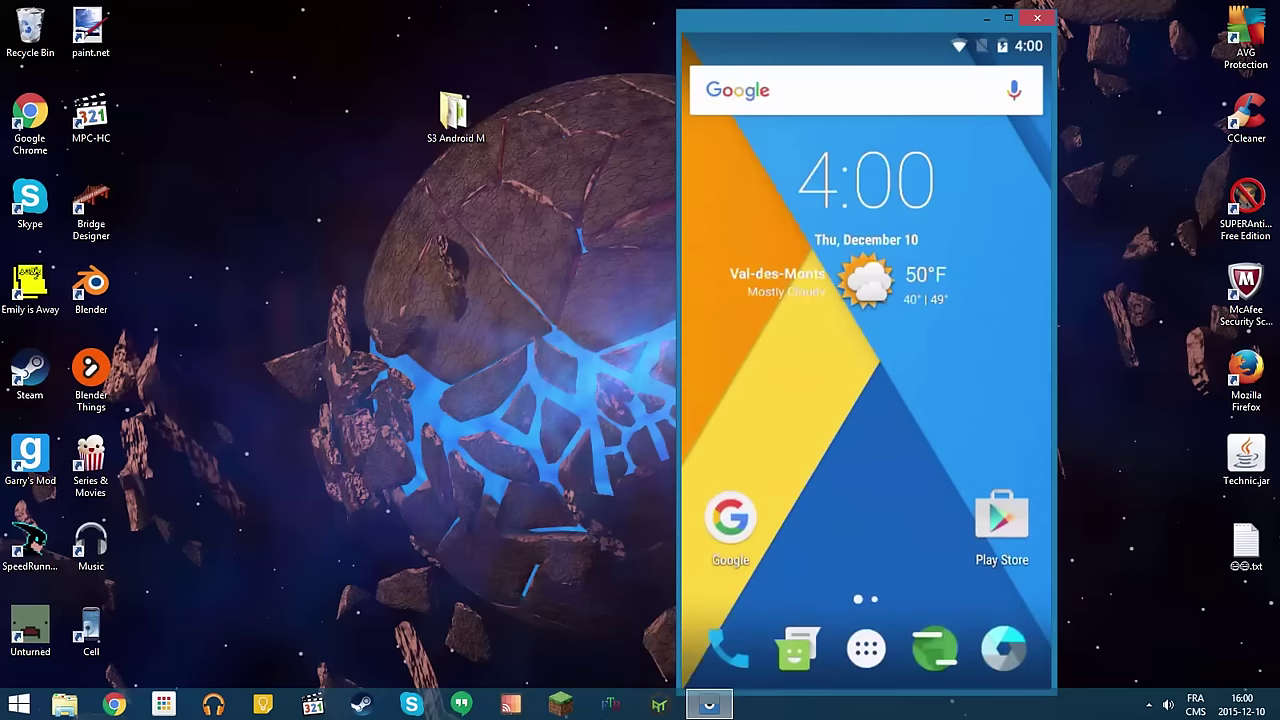